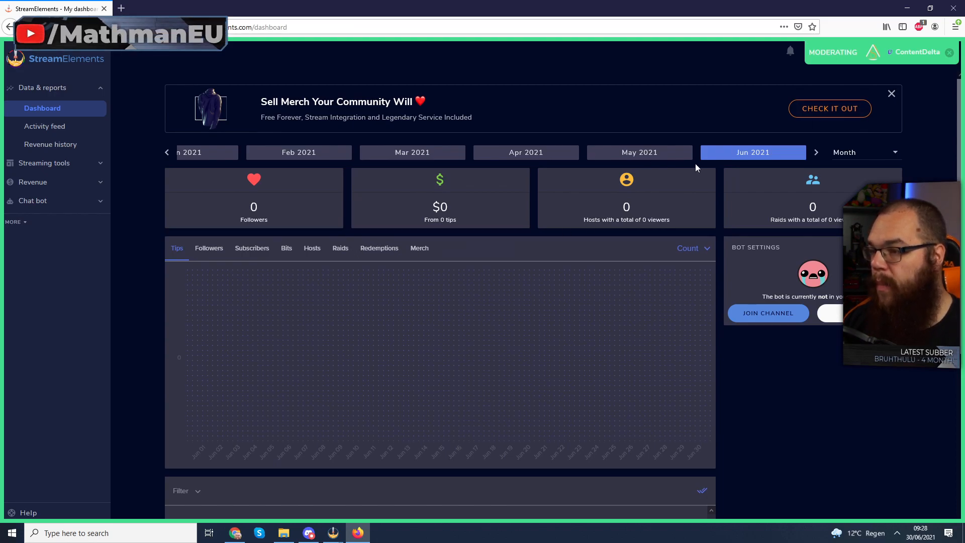
# - Keep the Month reporting period, then open the Activity feed's Widget data page
pyautogui.click(872, 154)
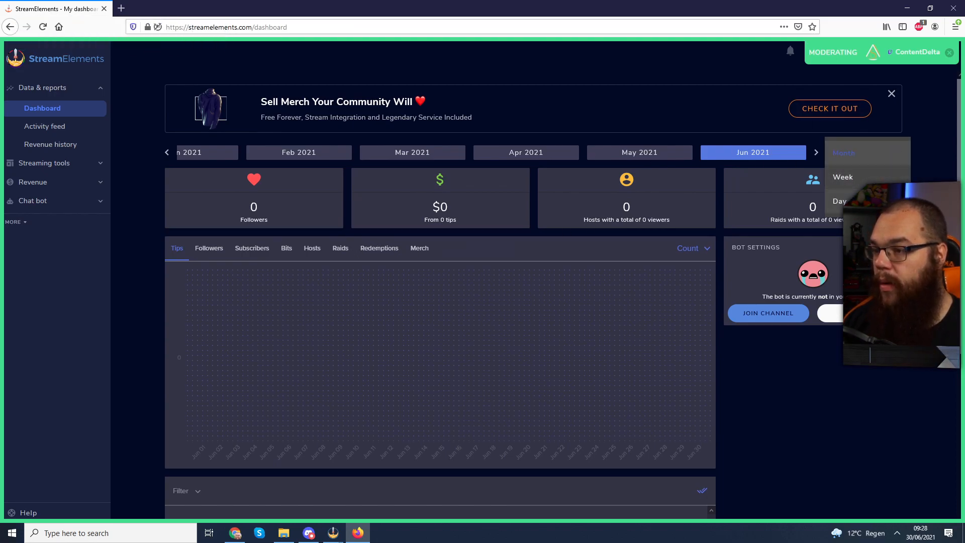
pyautogui.click(784, 352)
pyautogui.scroll(-2, 445, 192)
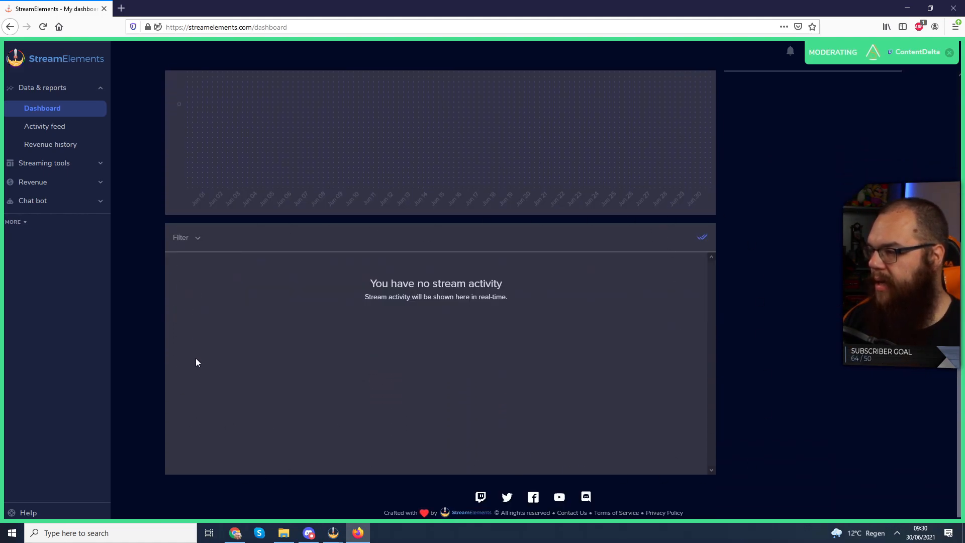
pyautogui.click(62, 131)
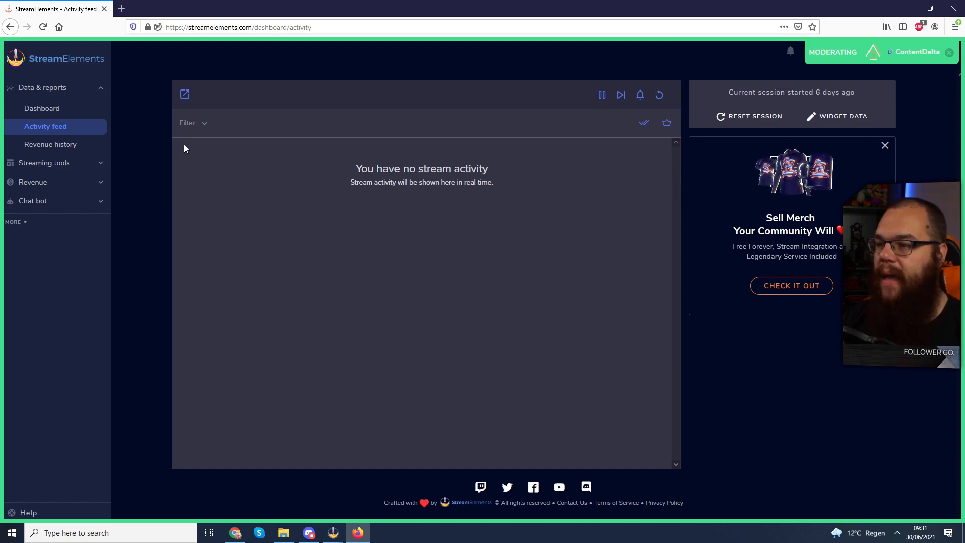
pyautogui.click(837, 118)
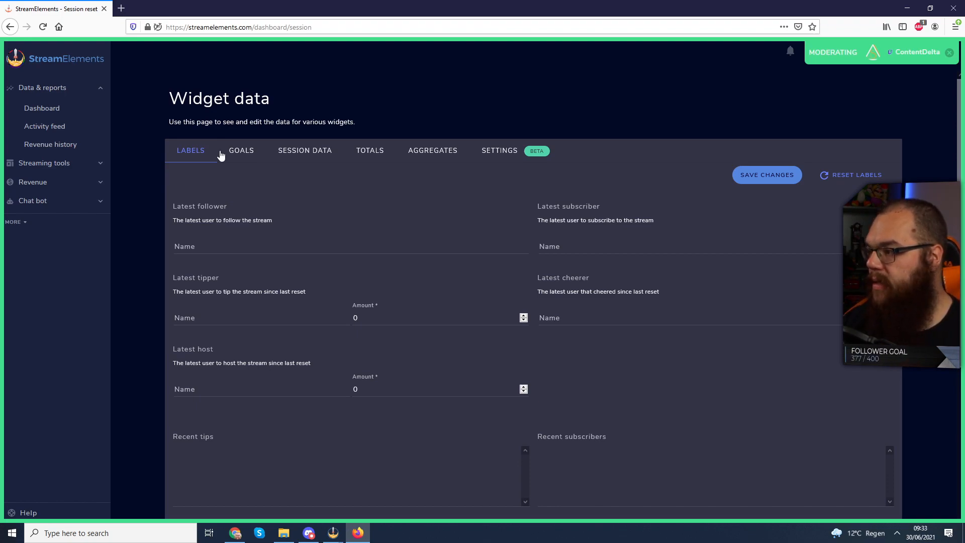
# - Switch Widget data through its Totals and Aggregates views and expand the Streaming tools section
pyautogui.click(373, 144)
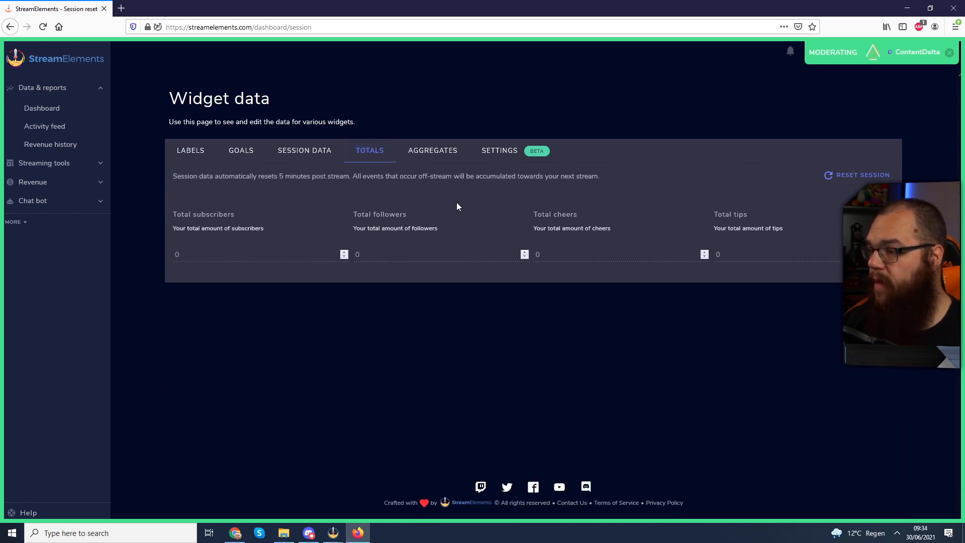
pyautogui.click(434, 152)
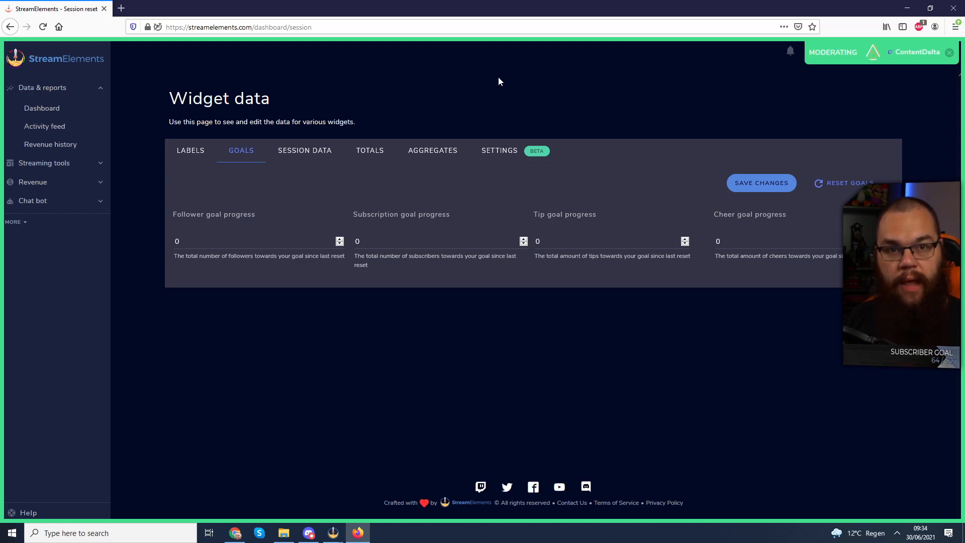
pyautogui.click(67, 168)
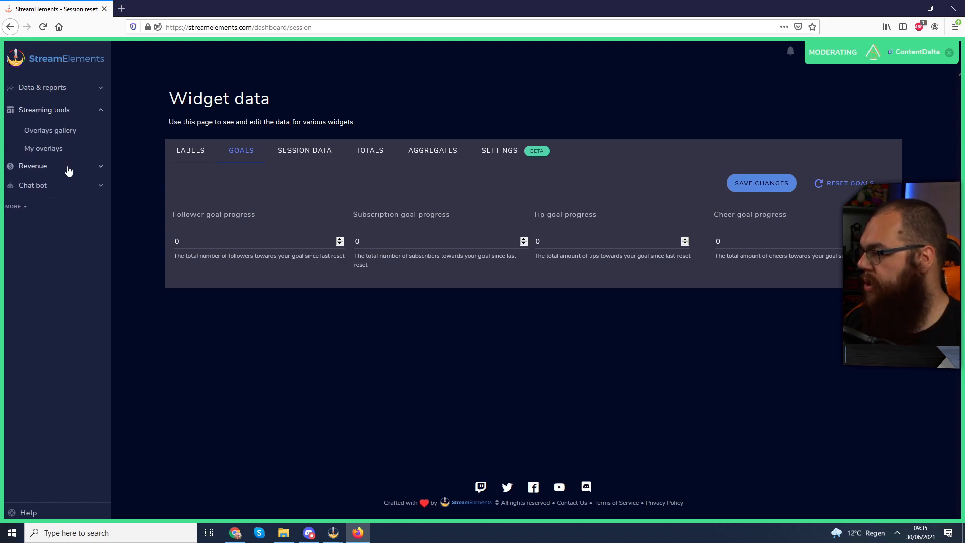
# - Scroll the Overlays gallery down to the All list and preview the Spitfire animated super theme
pyautogui.click(67, 132)
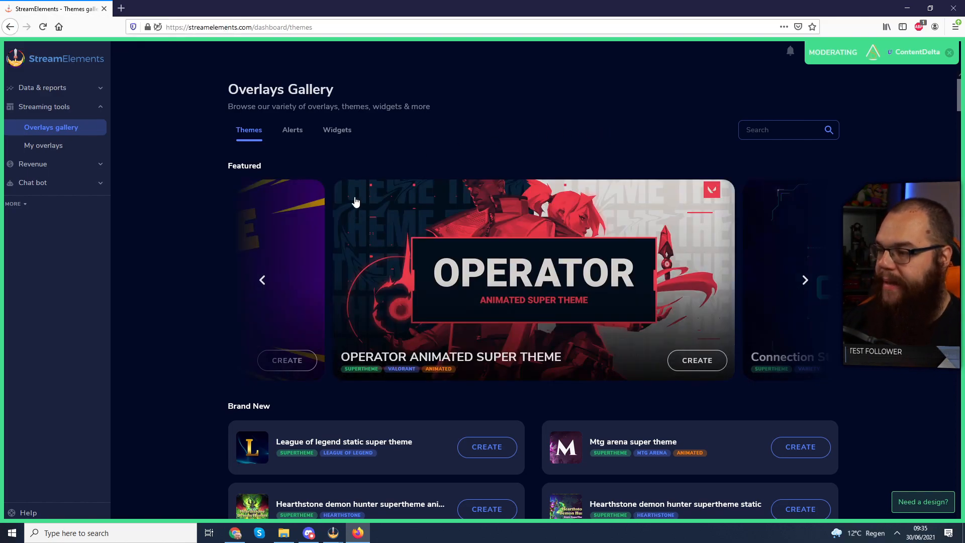
pyautogui.scroll(-1, 356, 204)
pyautogui.scroll(-3, 442, 174)
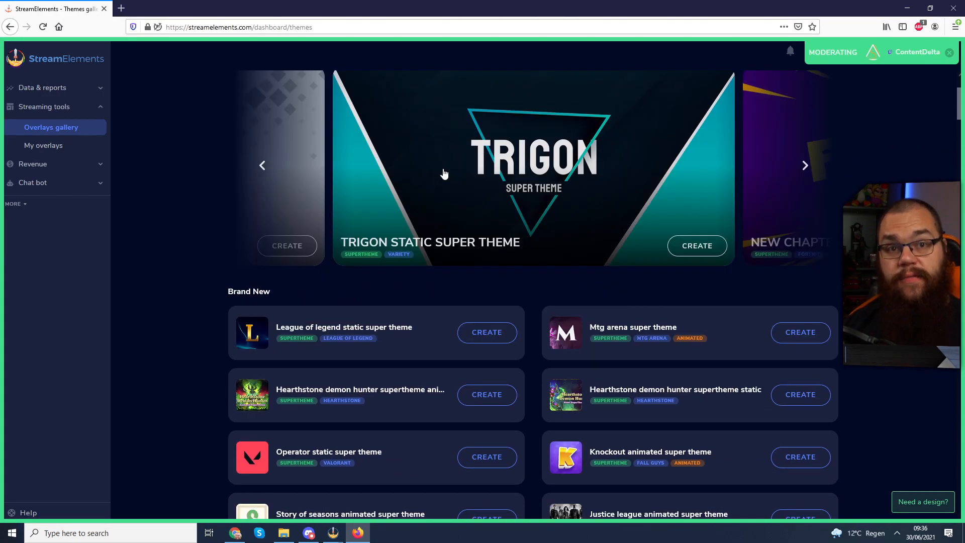
pyautogui.scroll(-6, 444, 174)
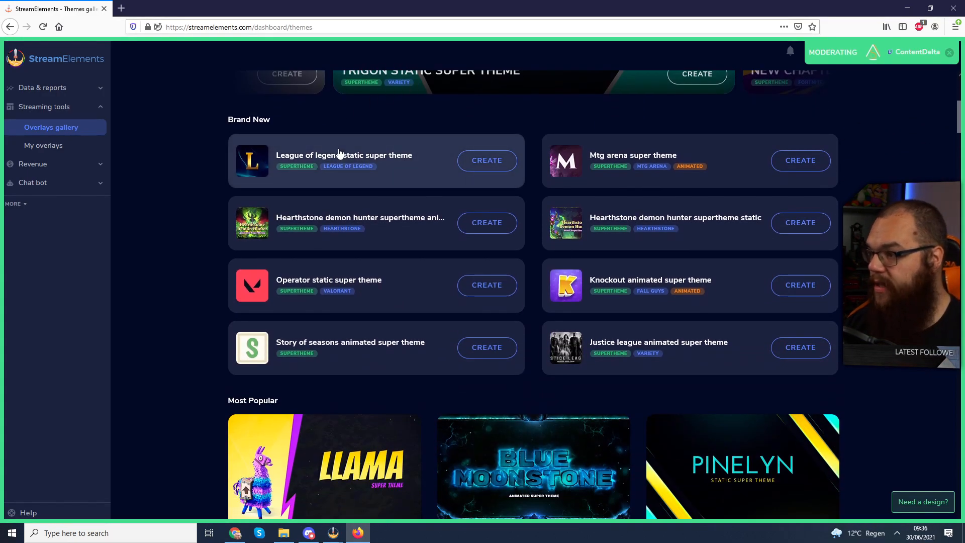
pyautogui.scroll(-18, 495, 244)
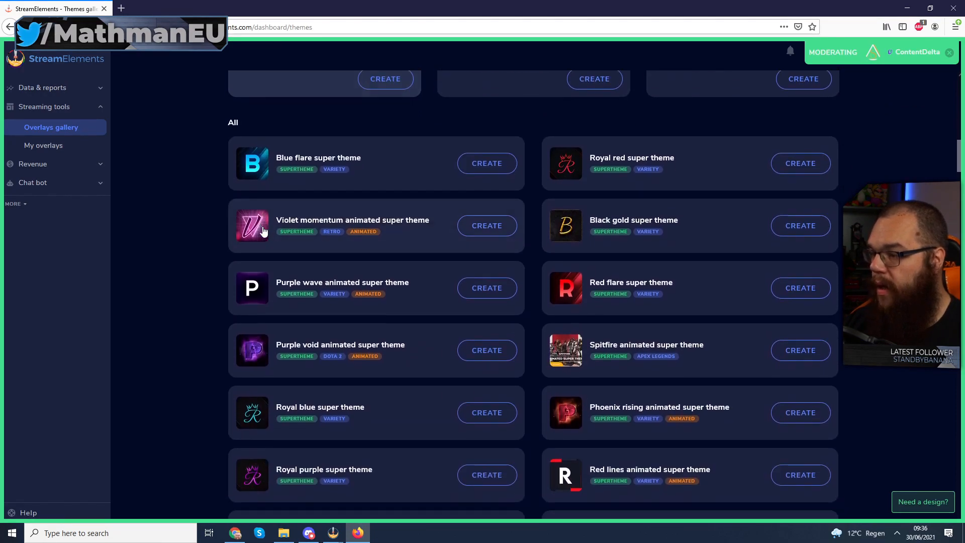
pyautogui.scroll(-4, 263, 230)
pyautogui.click(609, 241)
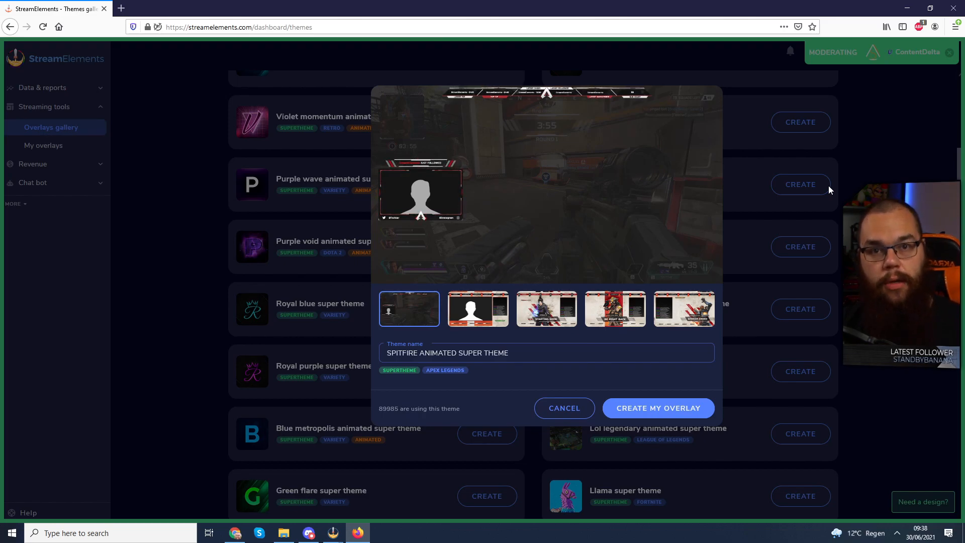
# - Dismiss the Spitfire preview and create a Pinelyn super theme overlay named 'New Overlay - Pinelyn'
pyautogui.scroll(2, 724, 307)
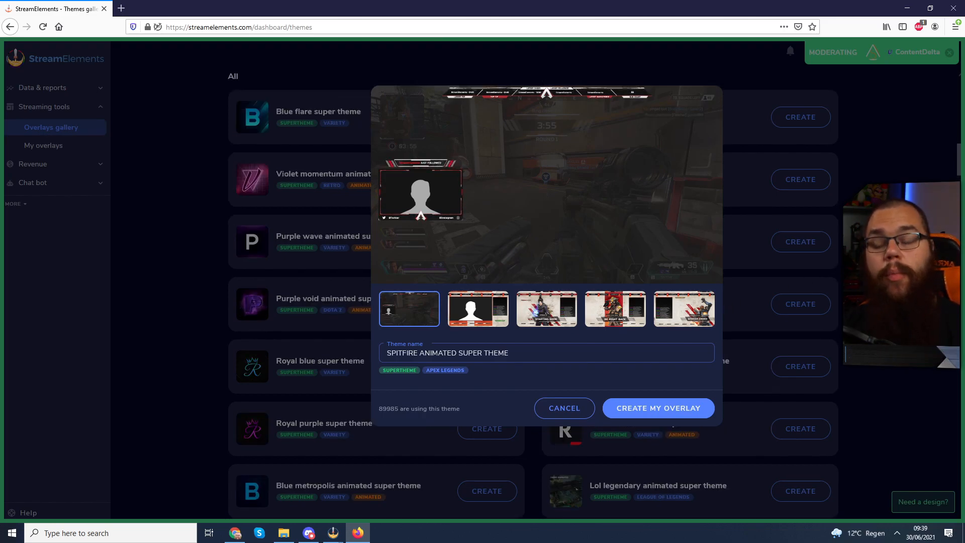
pyautogui.click(854, 261)
pyautogui.scroll(3, 734, 251)
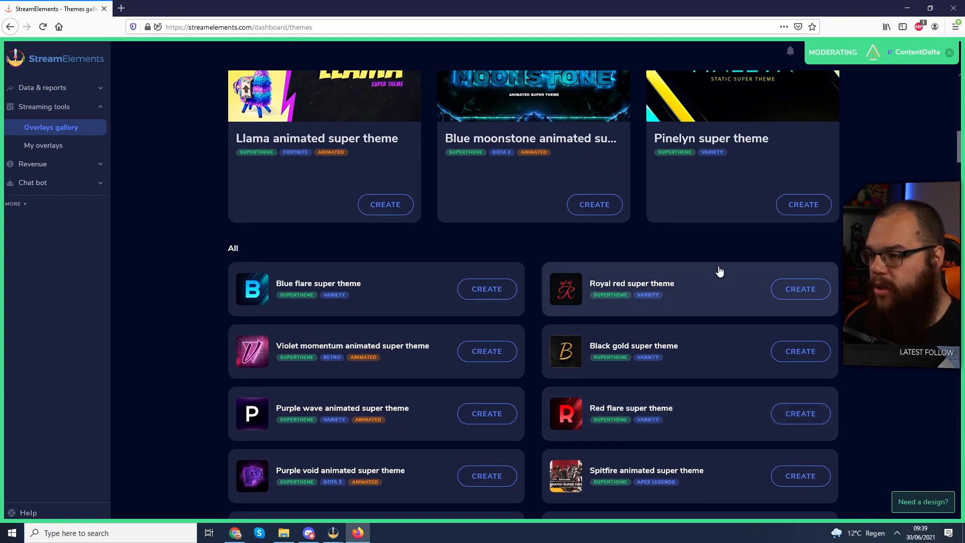
pyautogui.scroll(3, 720, 271)
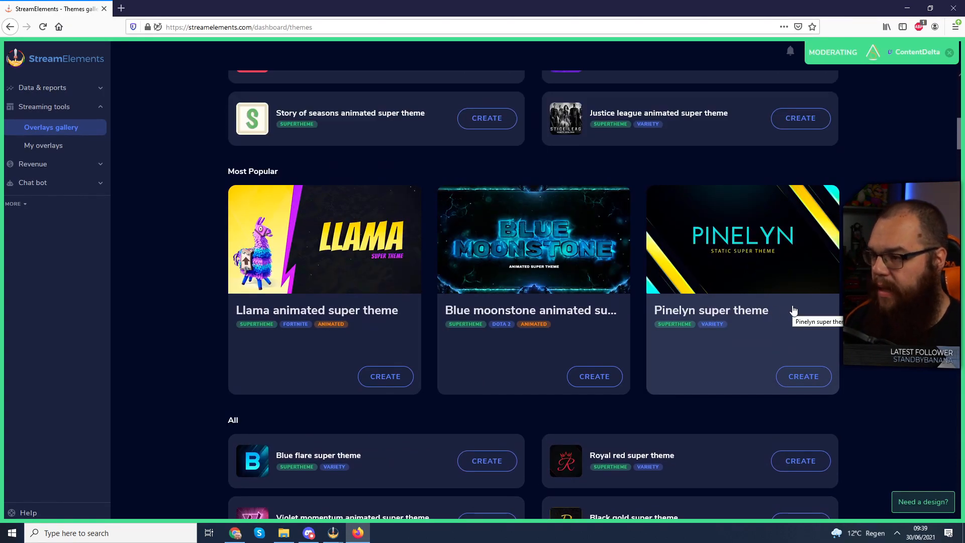
pyautogui.click(793, 309)
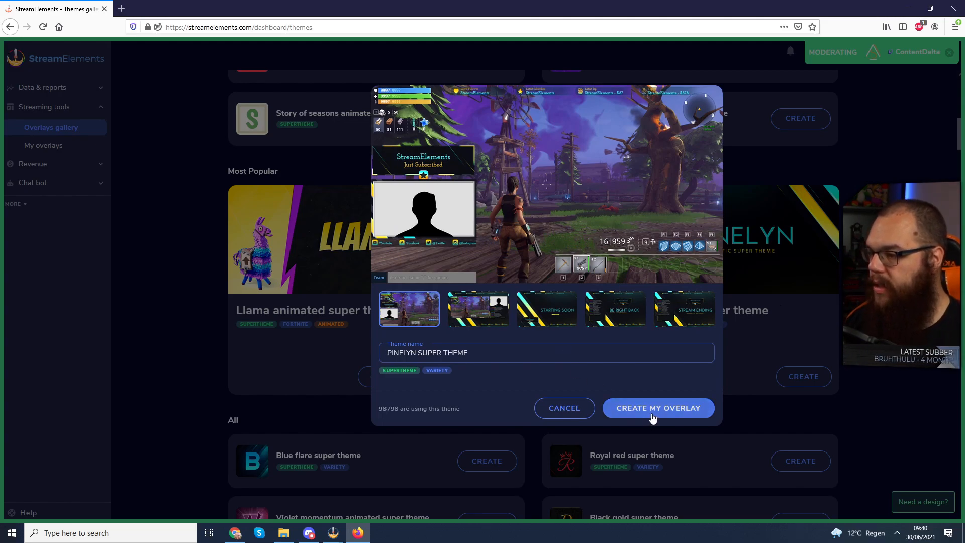
pyautogui.moveTo(482, 353); pyautogui.dragTo(311, 357)
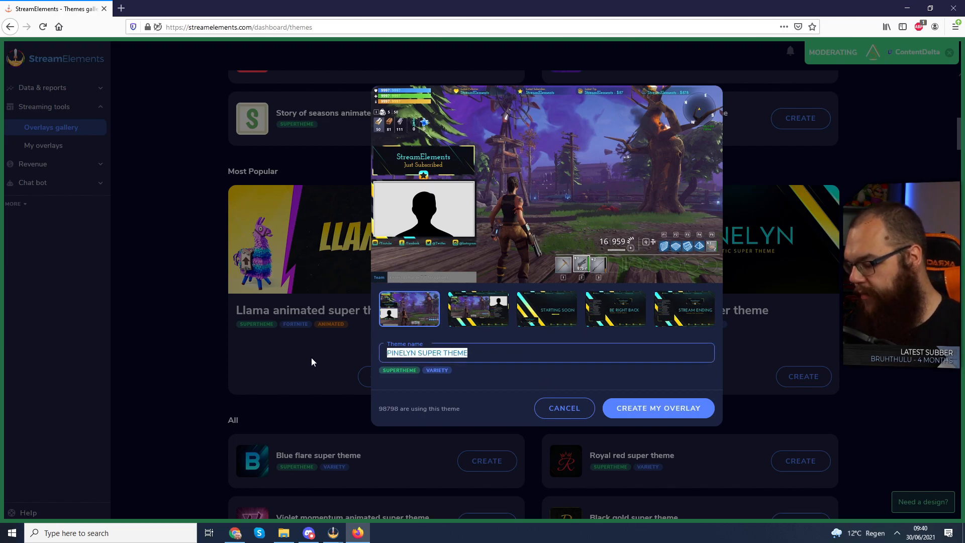
pyautogui.write('Ne')
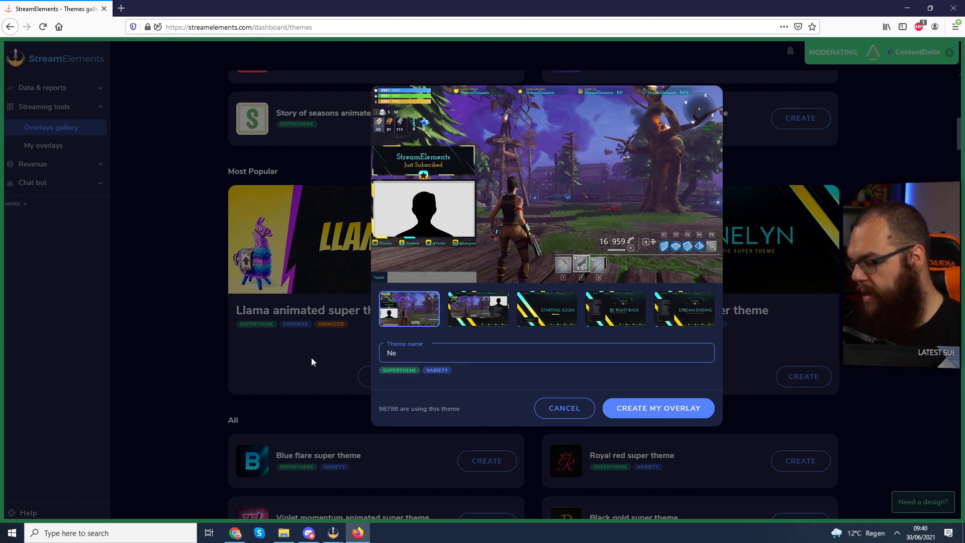
pyautogui.write('w Overlay - Pi')
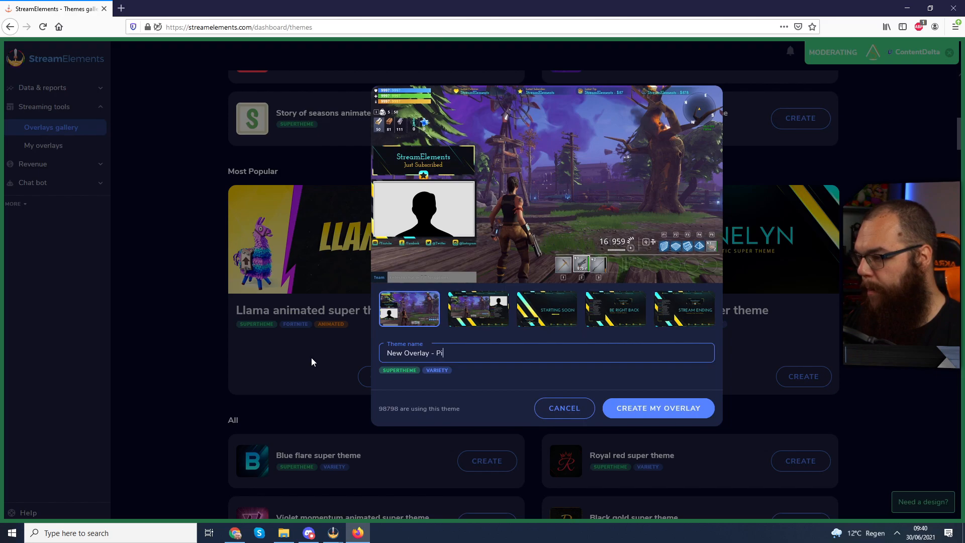
pyautogui.write('nely')
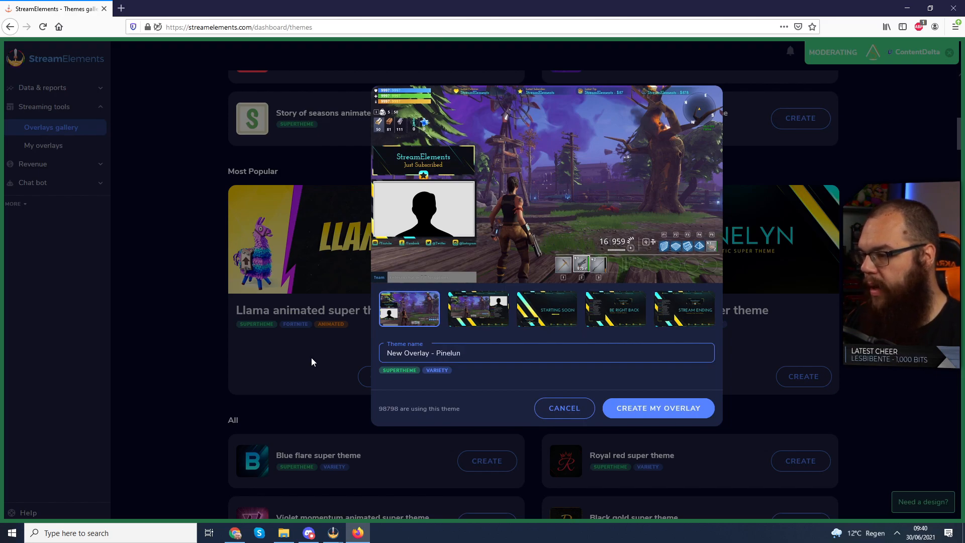
pyautogui.write('n')
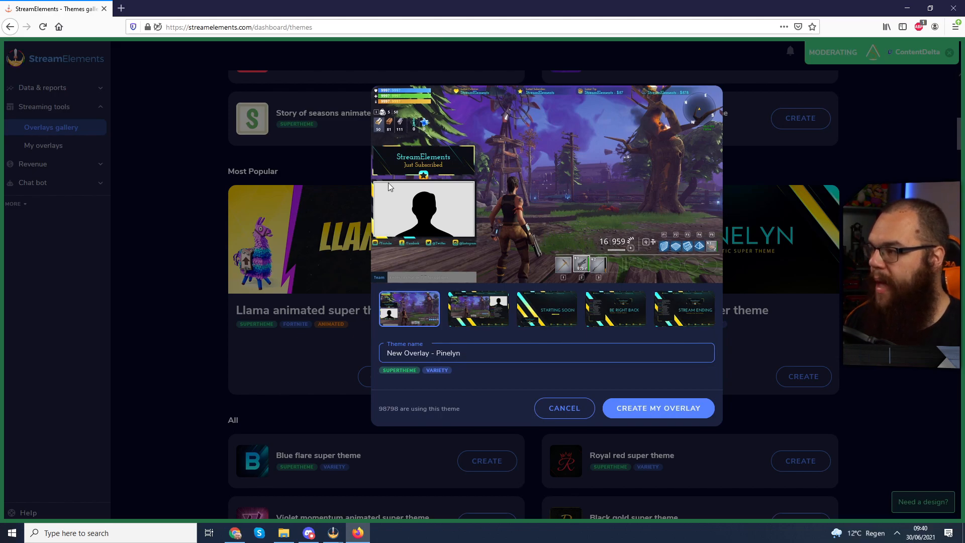
pyautogui.click(670, 408)
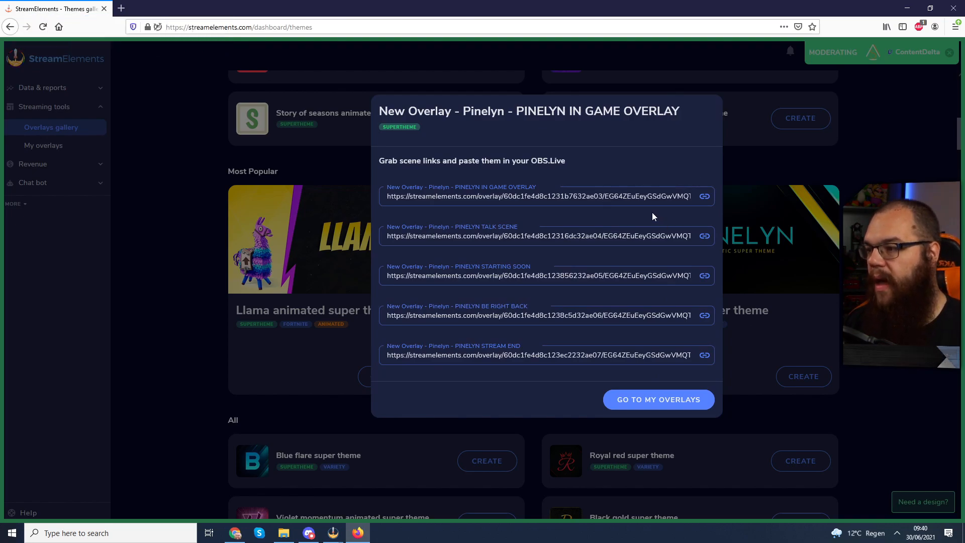
# - Copy the overlay's in-game scene link and bring up OBS Studio
pyautogui.click(704, 197)
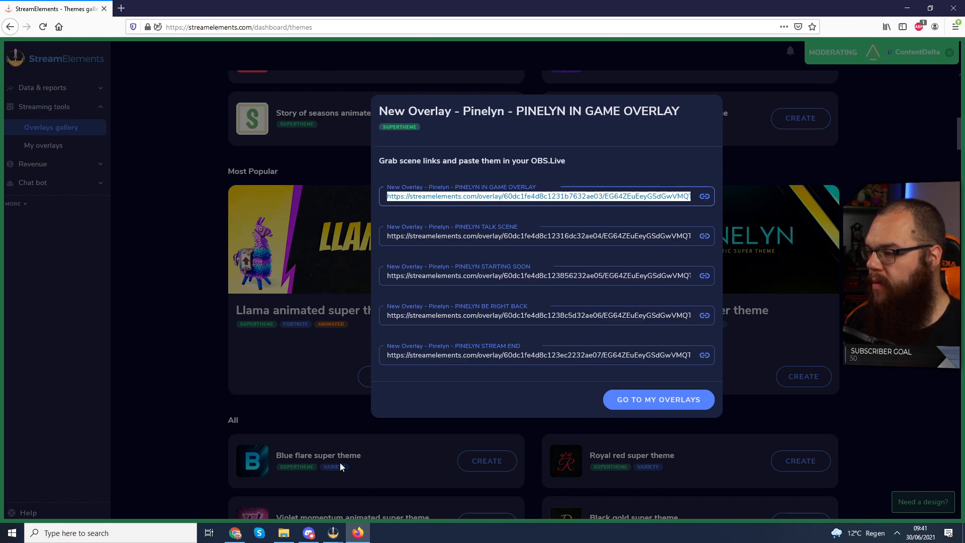
pyautogui.moveTo(333, 533)
pyautogui.click(389, 484)
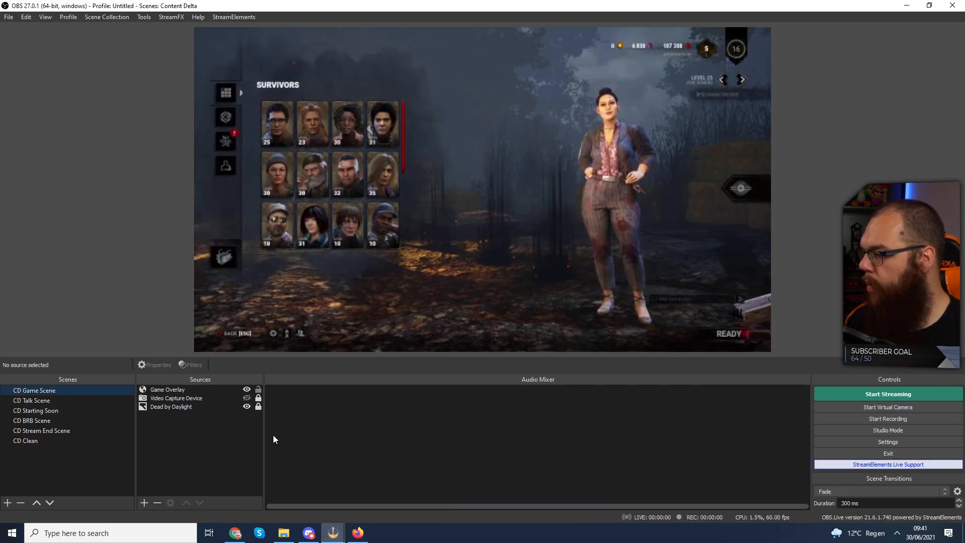
# - Add a new Browser source named 'Overlay' to the scene
pyautogui.click(144, 503)
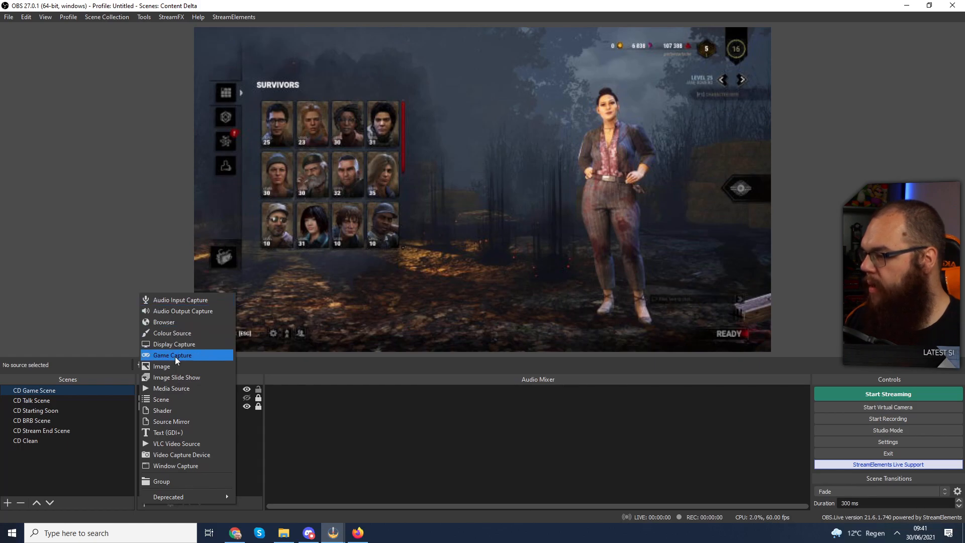
pyautogui.click(178, 321)
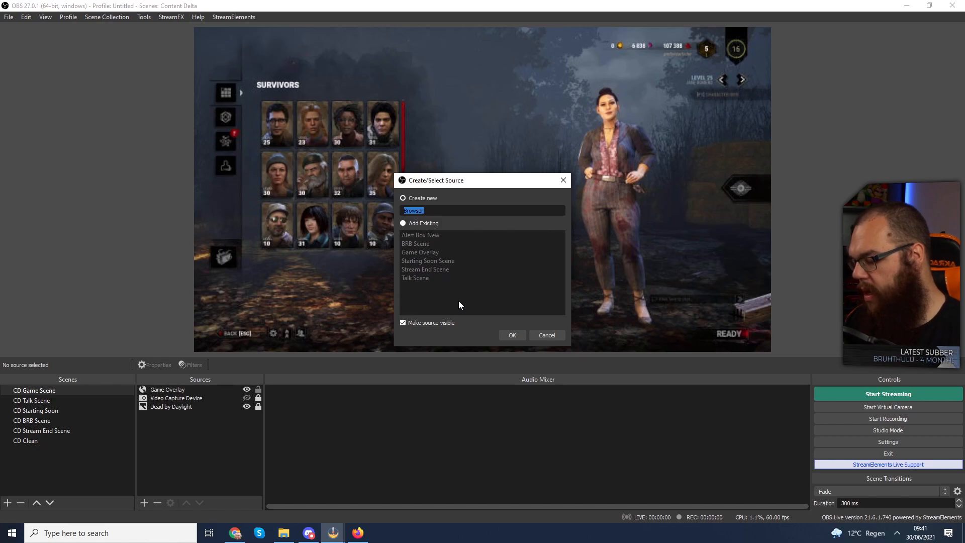
pyautogui.write('Overlay')
pyautogui.press('Return')
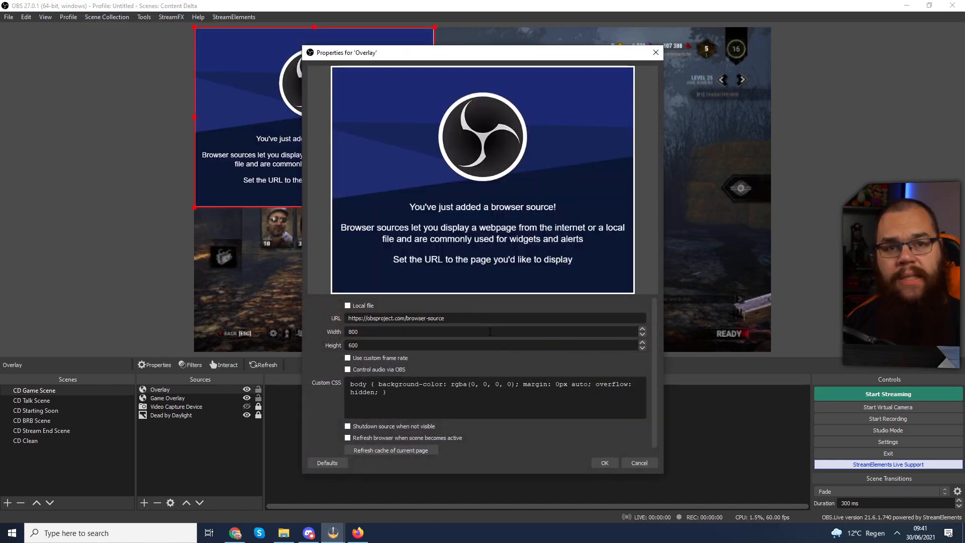
# - Point the Overlay source at the pasted StreamElements URL with size 1920 × 1080
pyautogui.moveTo(465, 321); pyautogui.dragTo(317, 310)
pyautogui.hotkey('ctrl', 'v')
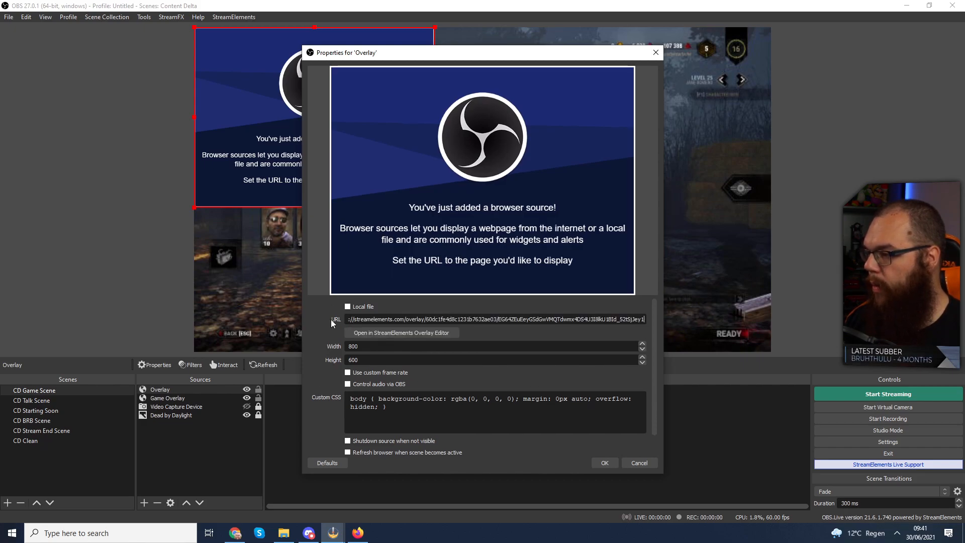
pyautogui.moveTo(375, 347); pyautogui.dragTo(328, 348)
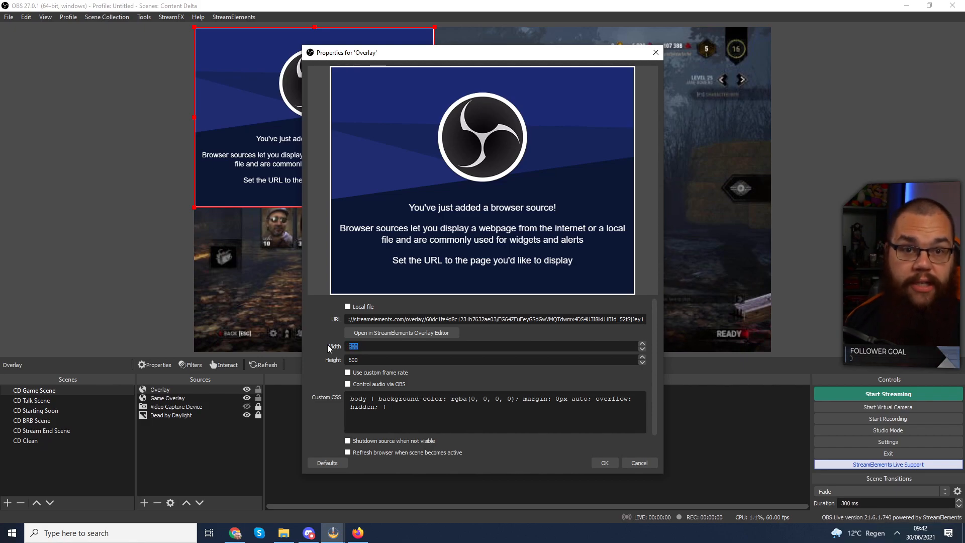
pyautogui.write('1920')
pyautogui.press('Tab')
pyautogui.write('1080')
pyautogui.press('Tab')
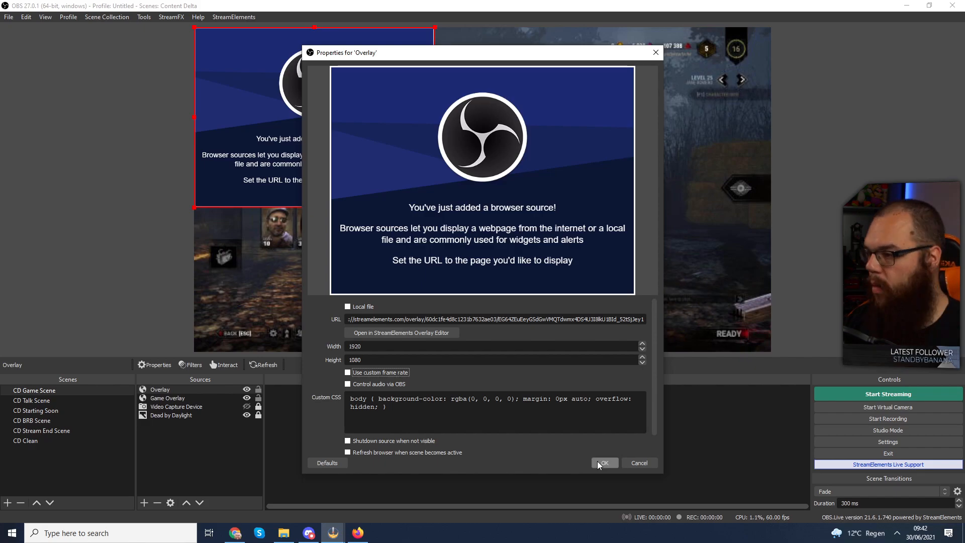
pyautogui.click(598, 461)
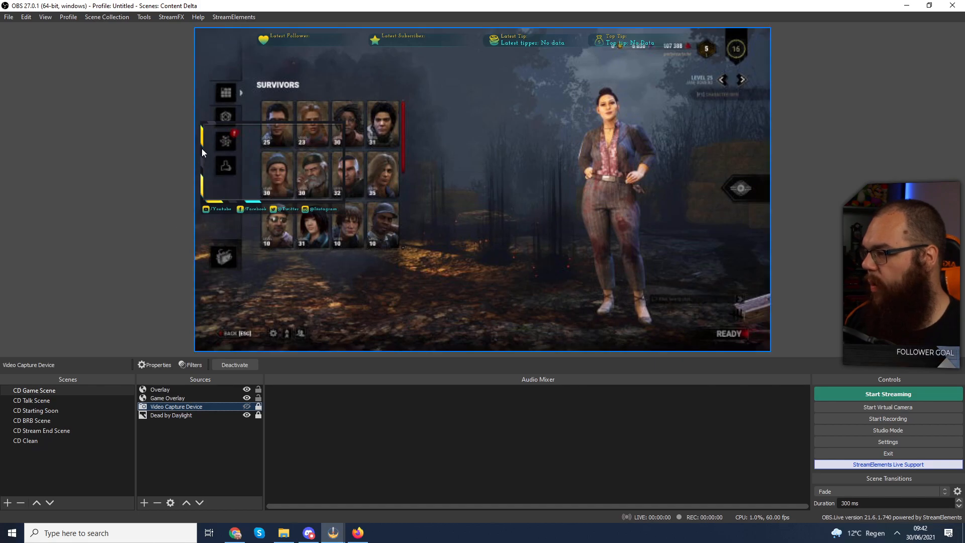
# - Unhide the Video Capture Device so the webcam shows in CD Game Scene
pyautogui.click(246, 407)
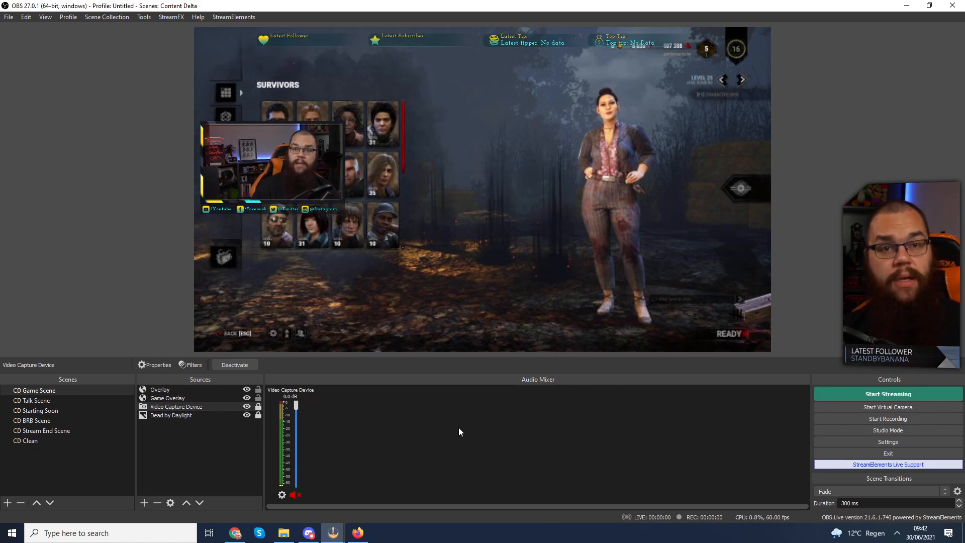
pyautogui.click(357, 533)
pyautogui.hotkey('alt', 'Tab')
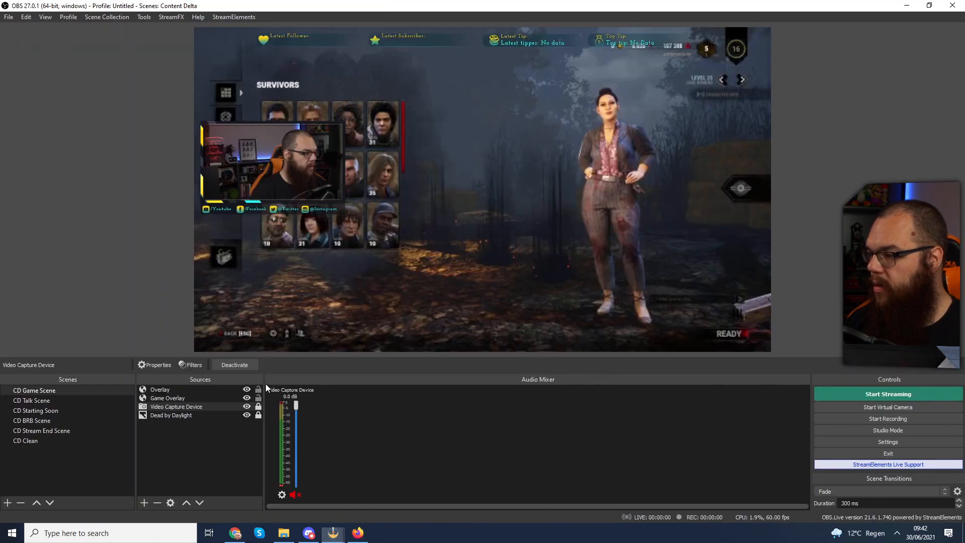
# - Preview the CD Talk, CD Starting Soon, CD BRB and CD Stream End scenes in turn
pyautogui.click(48, 401)
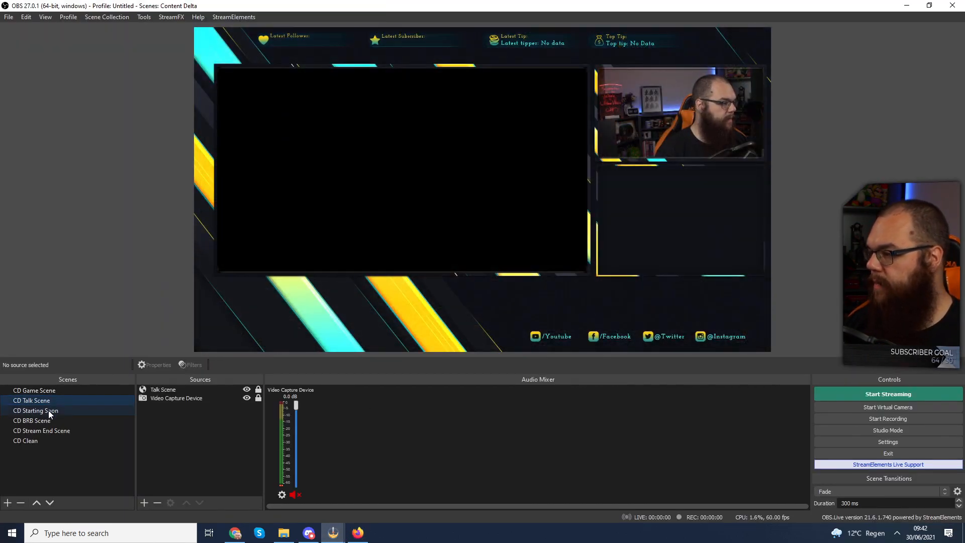
pyautogui.click(49, 411)
pyautogui.click(51, 422)
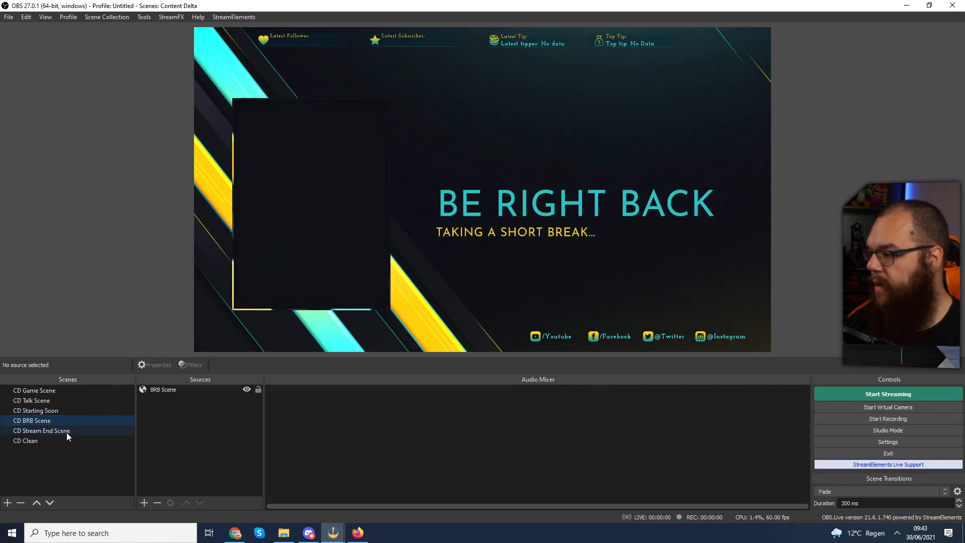
pyautogui.click(66, 431)
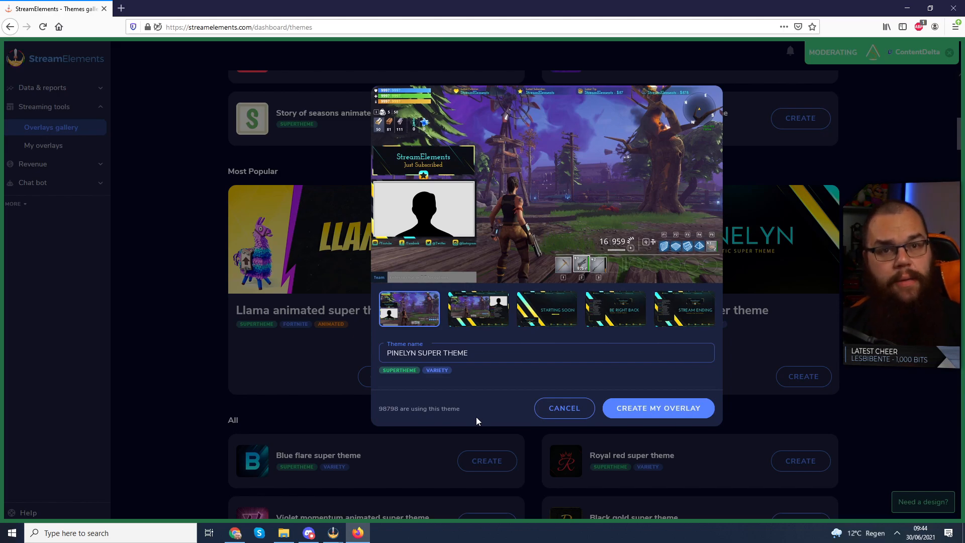
# - Close the theme preview and start a blank 1080p overlay from My overlays
pyautogui.click(153, 360)
pyautogui.click(56, 151)
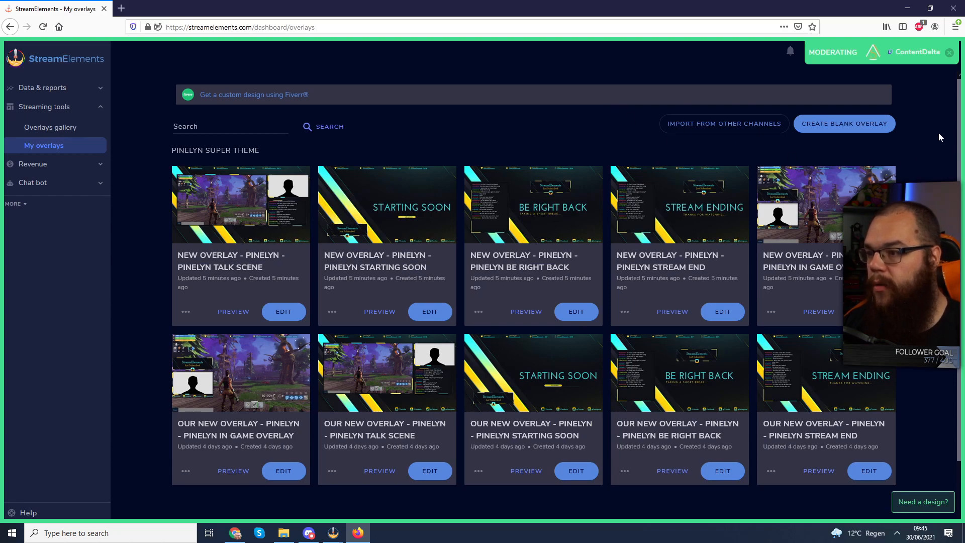
pyautogui.click(844, 132)
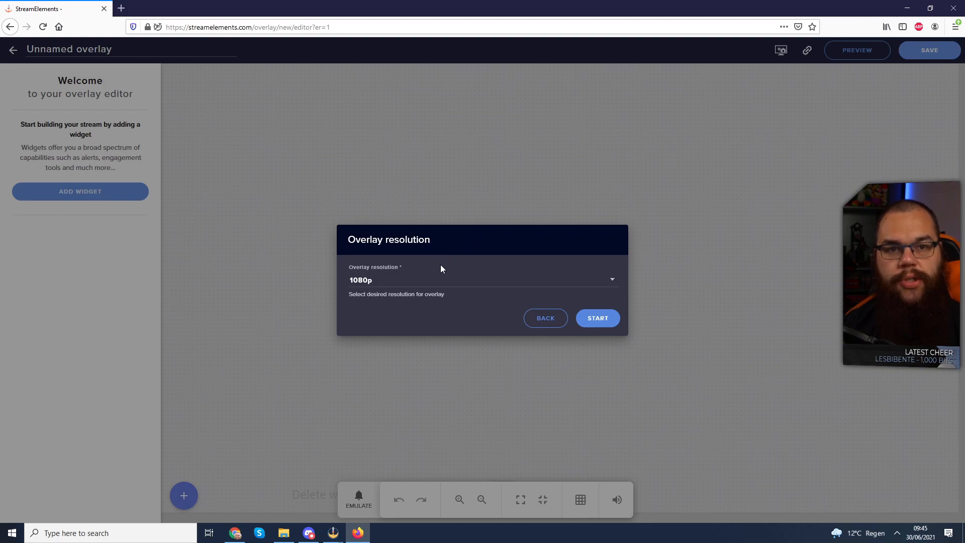
pyautogui.click(423, 284)
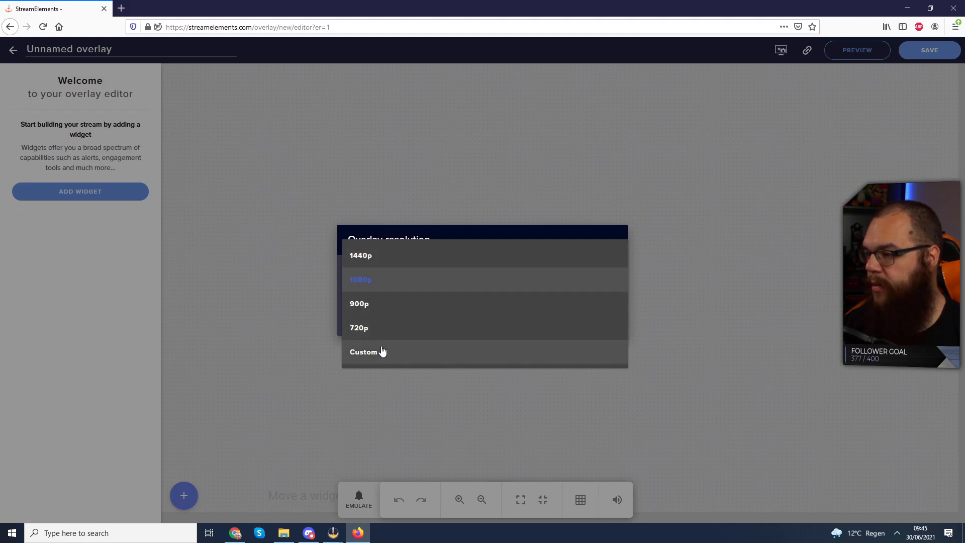
pyautogui.click(382, 283)
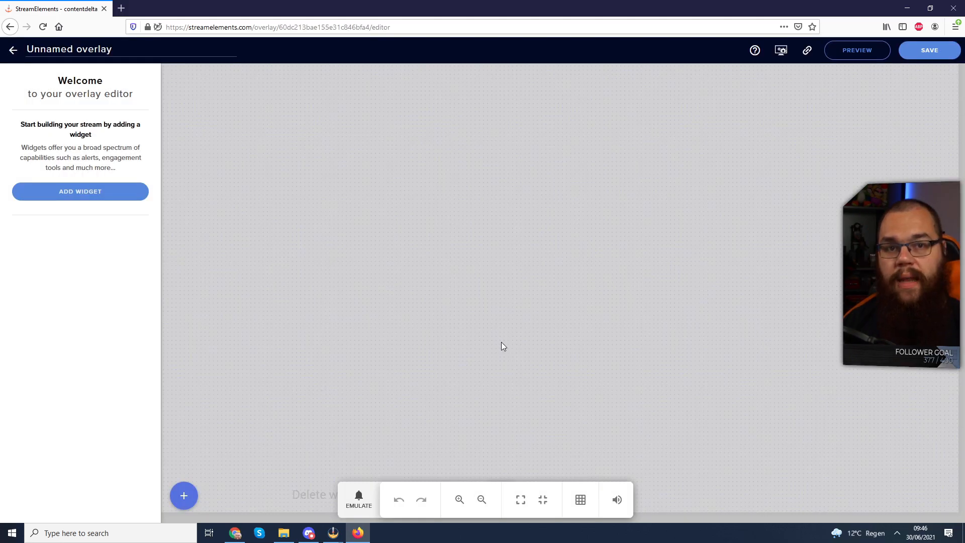
# - Add an AlertBox widget from the Alerts category to the overlay
pyautogui.click(192, 498)
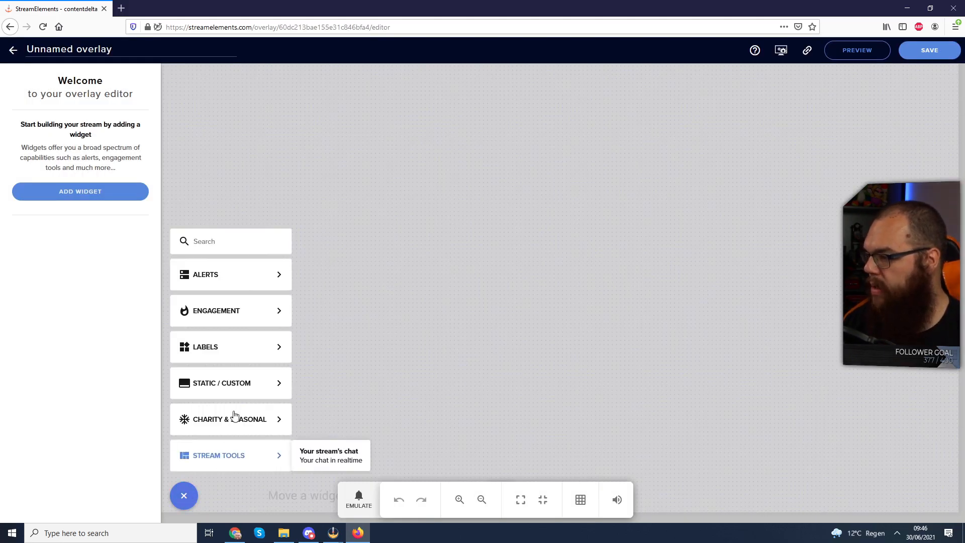
pyautogui.moveTo(267, 286)
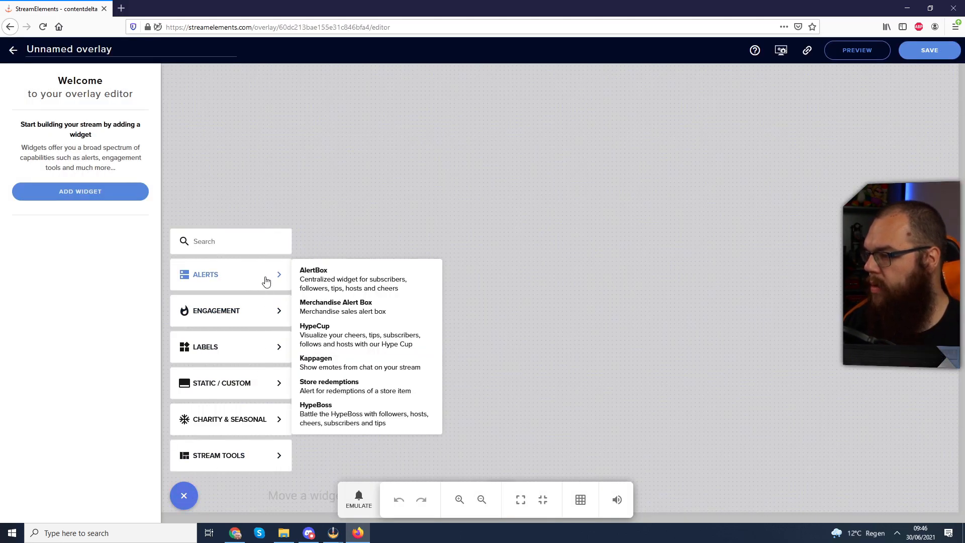
pyautogui.click(318, 280)
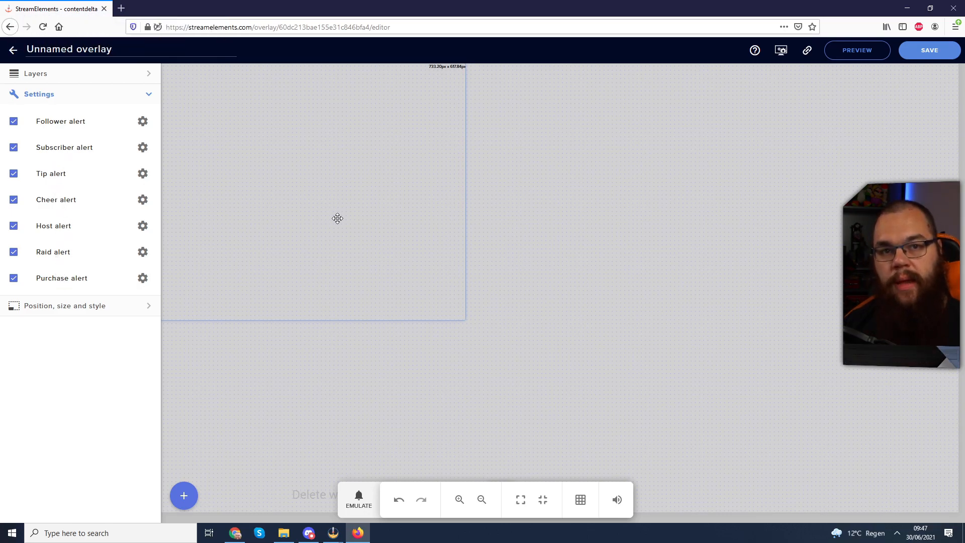
# - Open the Follower alert's settings and try the Emulate test-event list
pyautogui.click(142, 121)
pyautogui.scroll(-2, 89, 170)
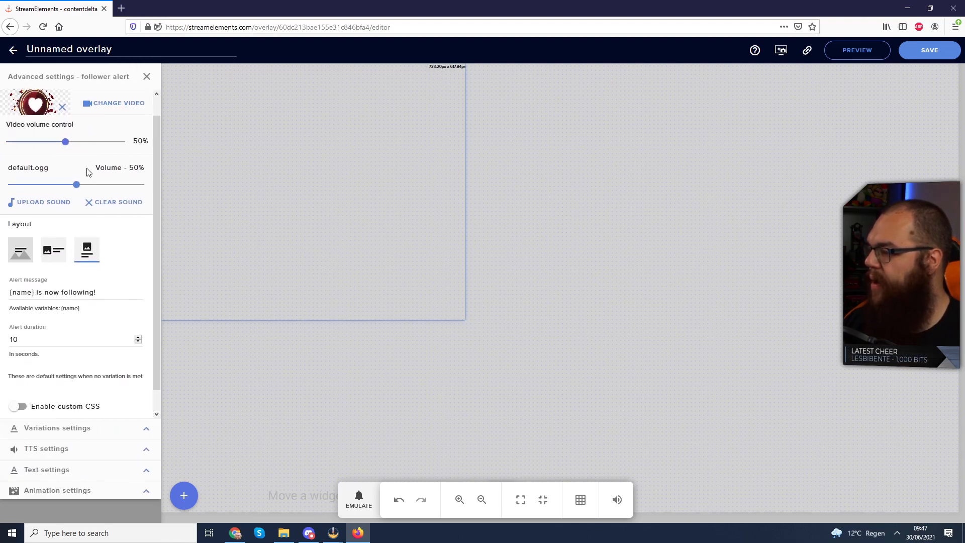
pyautogui.scroll(2, 87, 186)
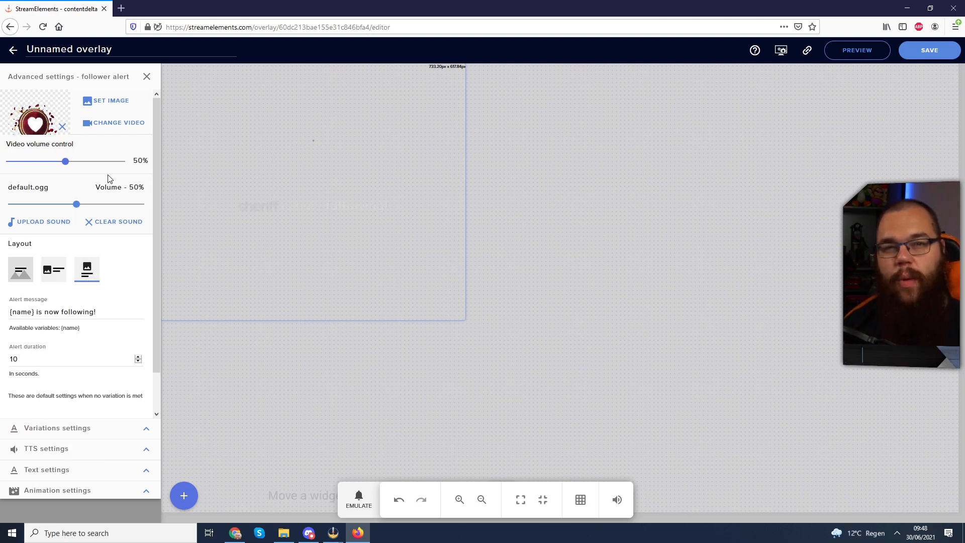
pyautogui.click(357, 486)
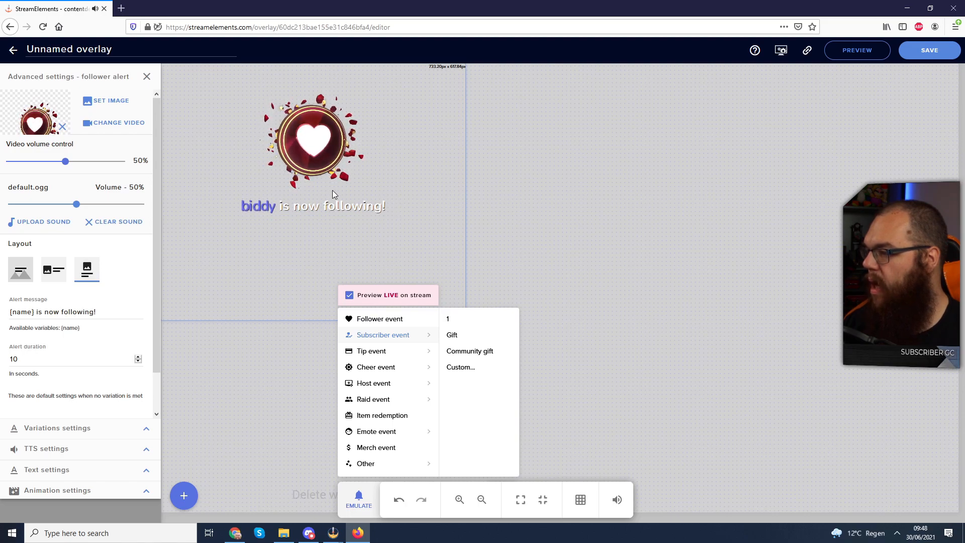
pyautogui.click(338, 230)
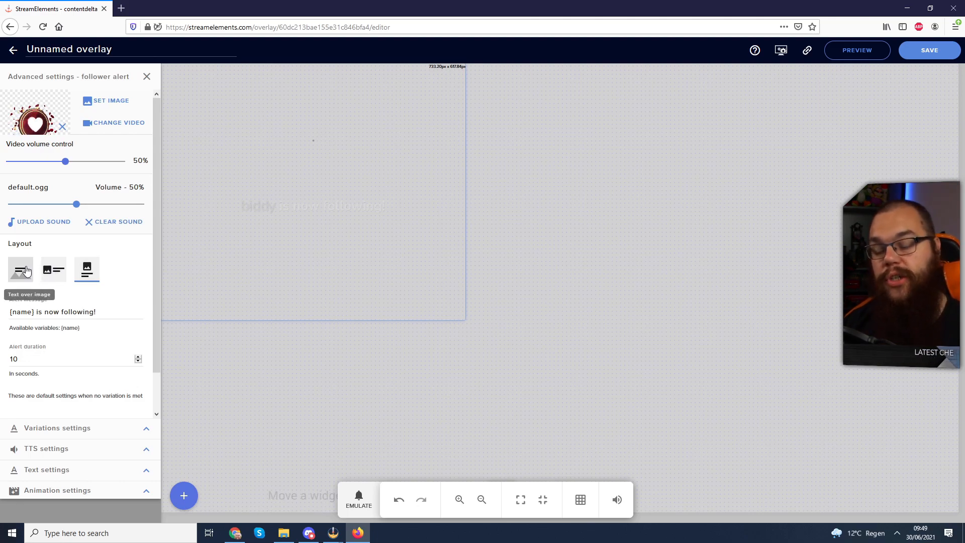
# - Change the follower message to '{name} has joined the Delta Squadron!' and emulate a follower event
pyautogui.moveTo(38, 312); pyautogui.dragTo(154, 313)
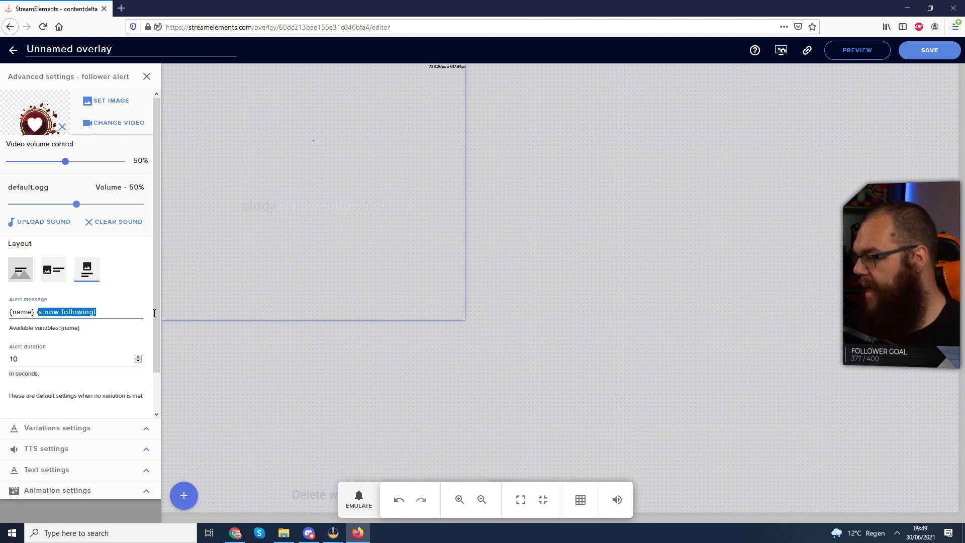
pyautogui.press('BackSpace')
pyautogui.press('BackSpace')
pyautogui.write('has joined the Delta Squadron!')
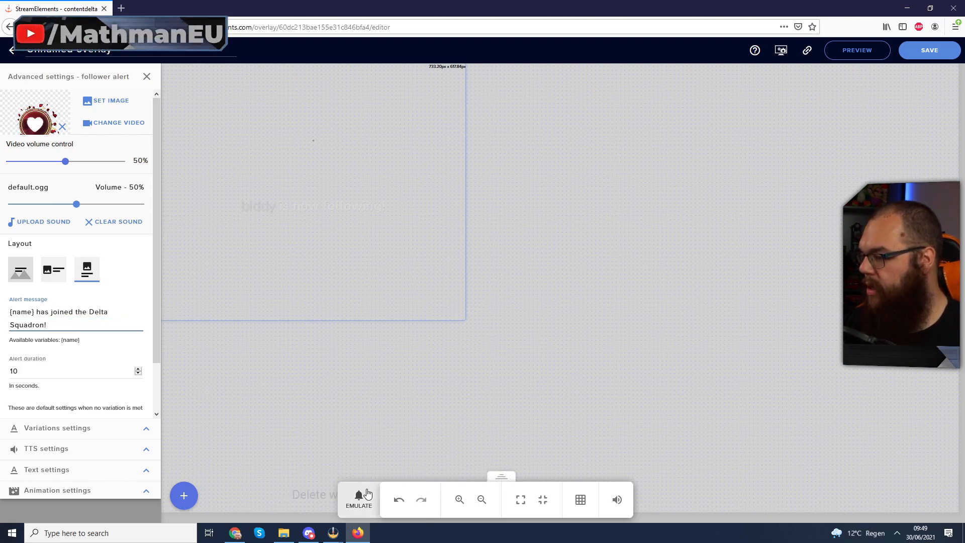
pyautogui.click(367, 493)
pyautogui.click(388, 319)
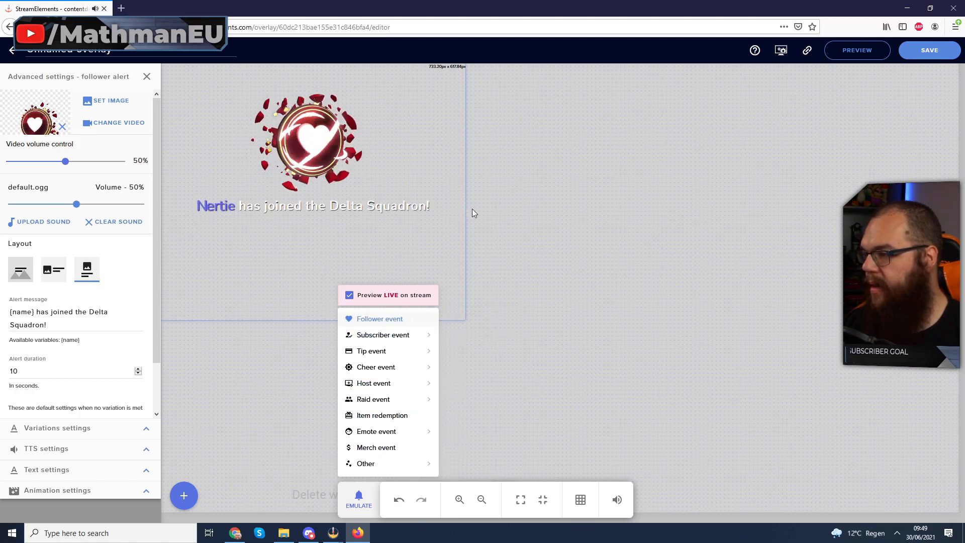
pyautogui.click(266, 207)
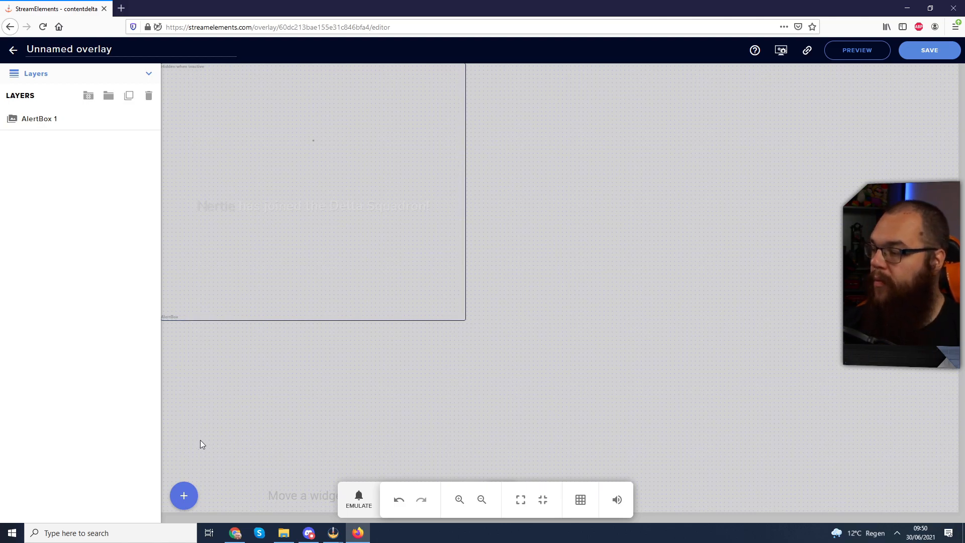
# - Add an Image widget to the overlay using the SS.PNG gameplay screenshot
pyautogui.click(184, 496)
pyautogui.moveTo(216, 383)
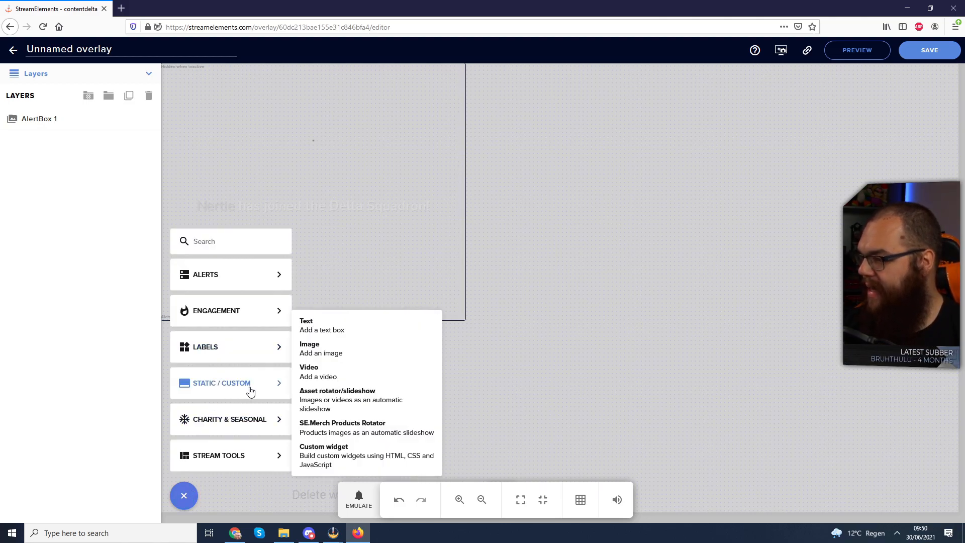
pyautogui.click(321, 348)
pyautogui.click(107, 115)
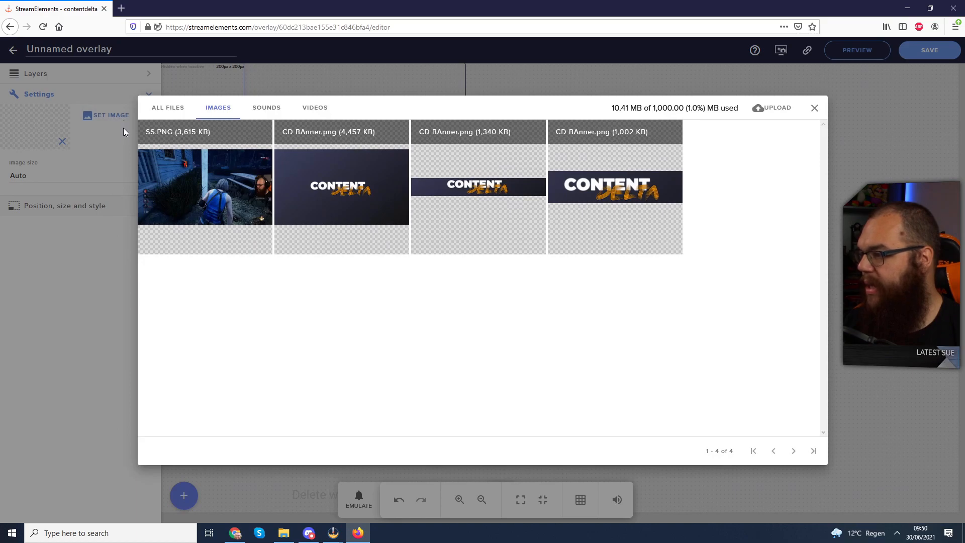
pyautogui.moveTo(187, 192)
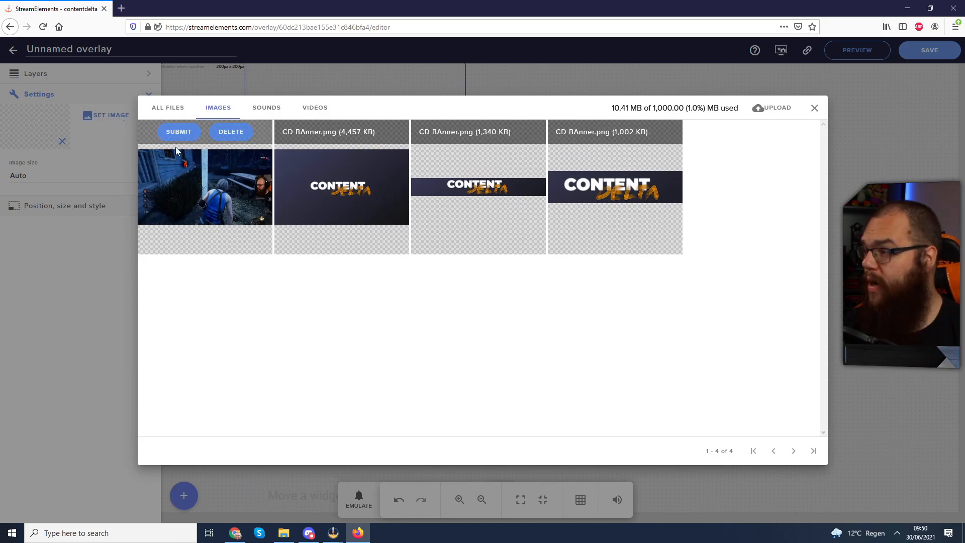
pyautogui.click(181, 132)
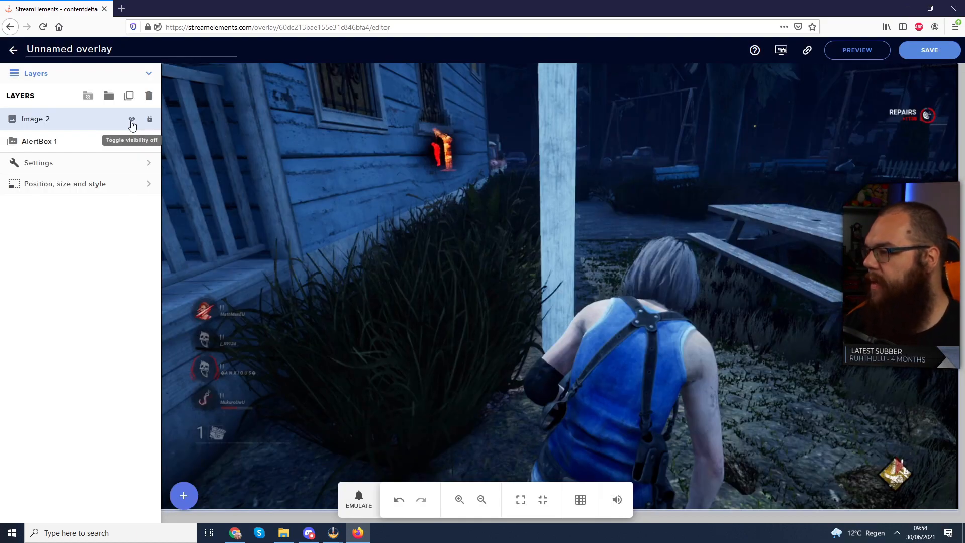
# - Hide the screenshot layer, move AlertBox 1 above Image 2, and drag the alert box rightward
pyautogui.click(132, 120)
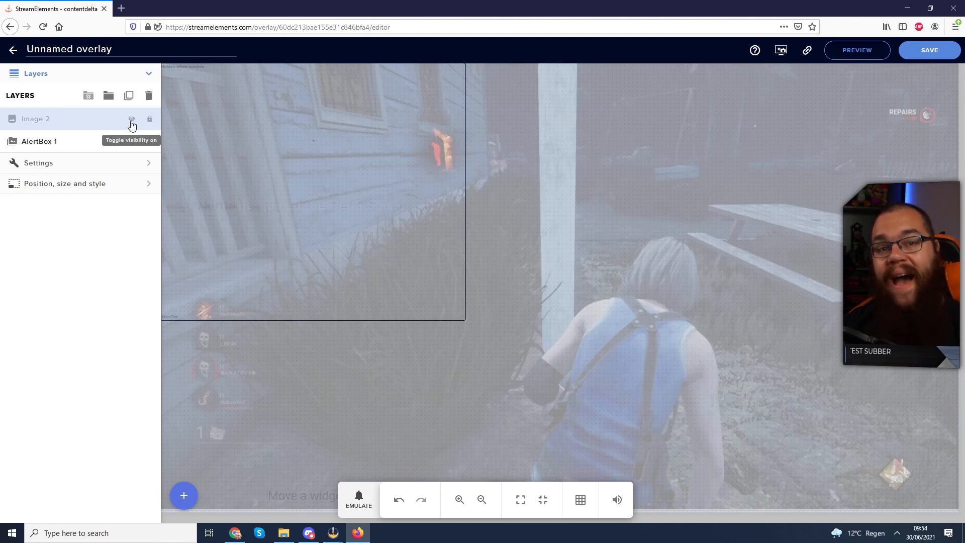
pyautogui.click(61, 140)
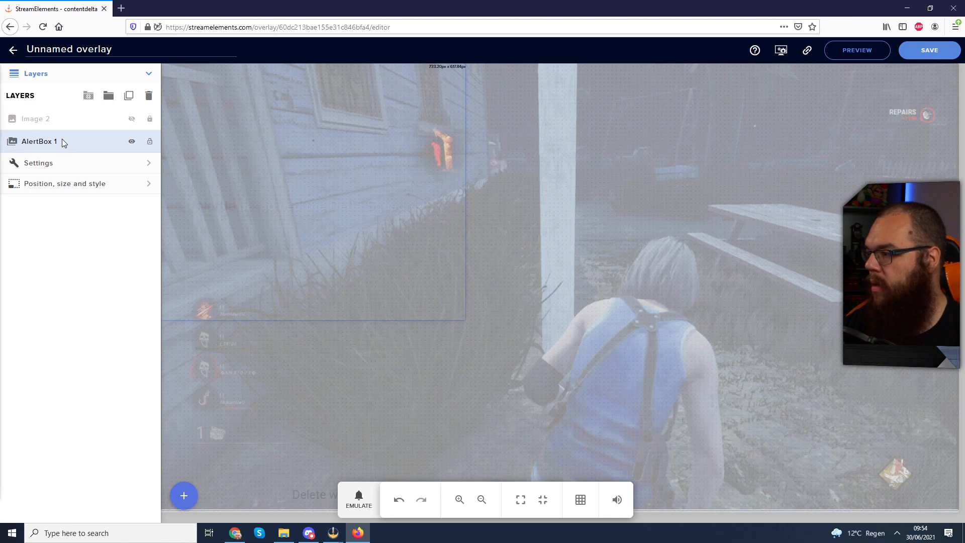
pyautogui.moveTo(62, 138); pyautogui.dragTo(60, 117)
pyautogui.moveTo(382, 143); pyautogui.dragTo(688, 158)
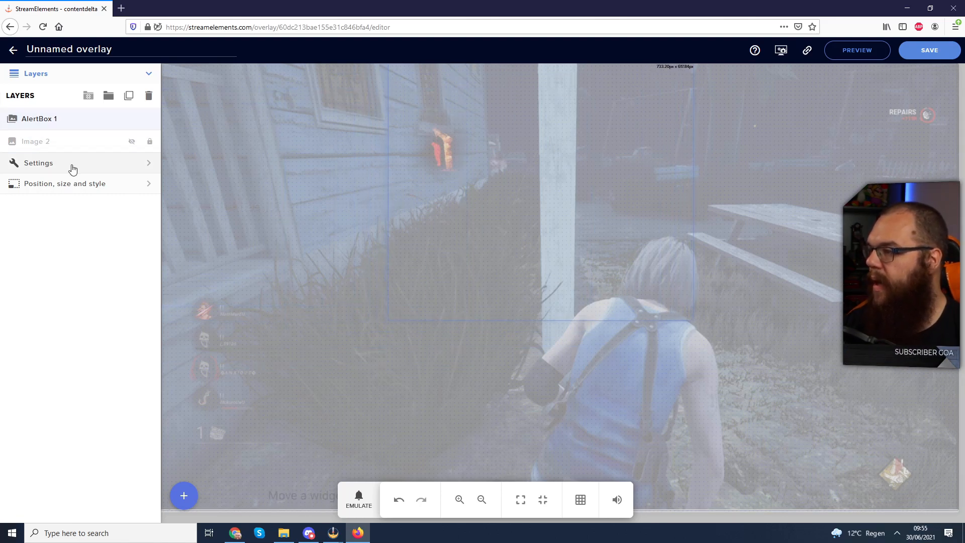
# - Change AlertBox 1's left offset from 547.71px to 540px, then copy the overlay link
pyautogui.click(75, 193)
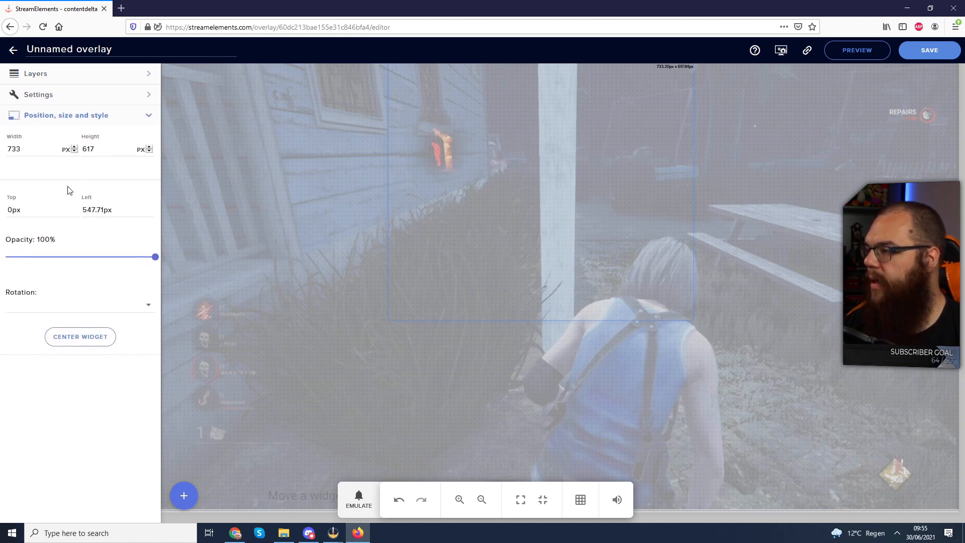
pyautogui.click(41, 148)
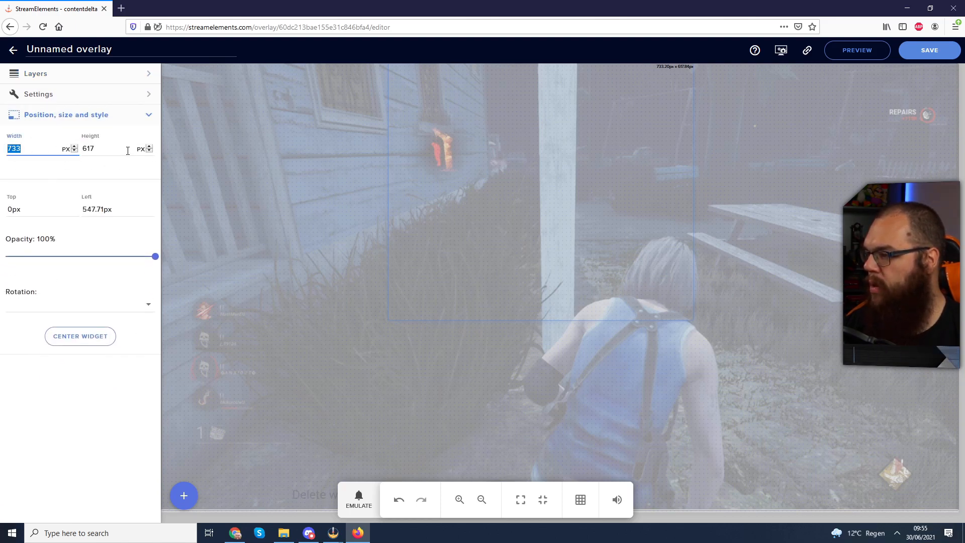
pyautogui.click(141, 213)
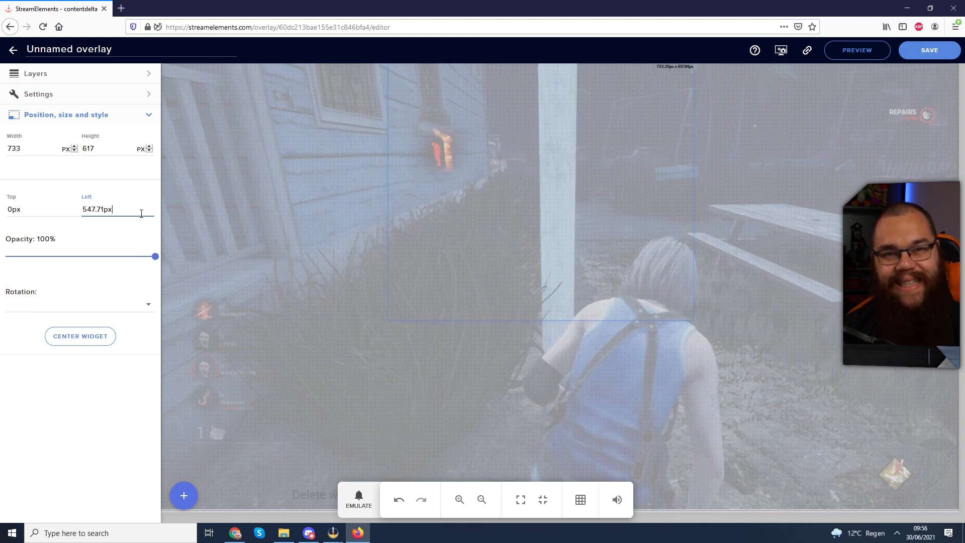
pyautogui.moveTo(125, 209); pyautogui.dragTo(76, 209)
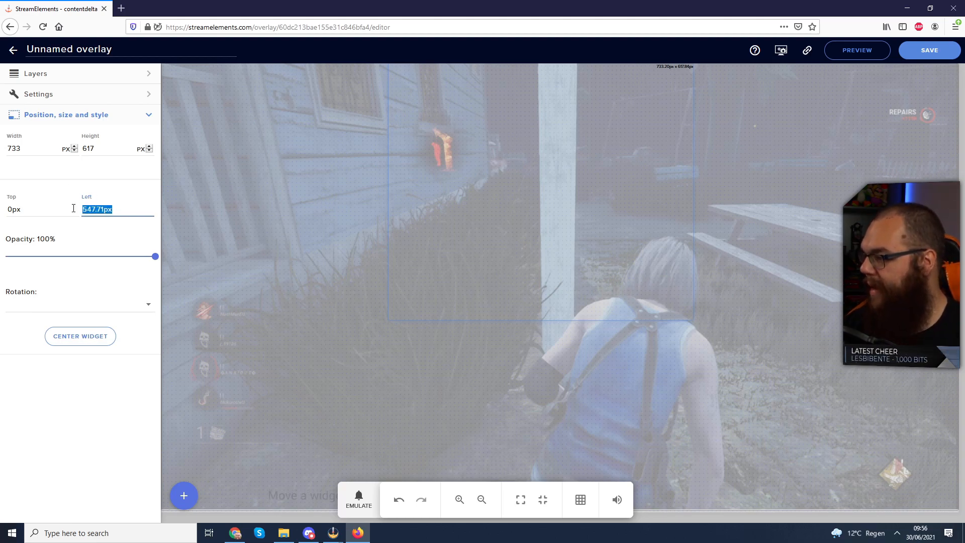
pyautogui.write('540px')
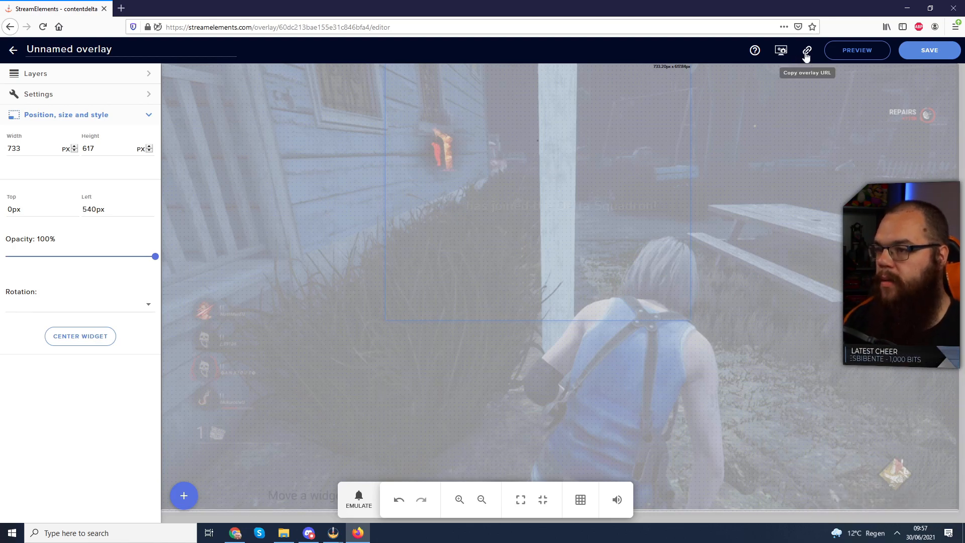
pyautogui.click(806, 52)
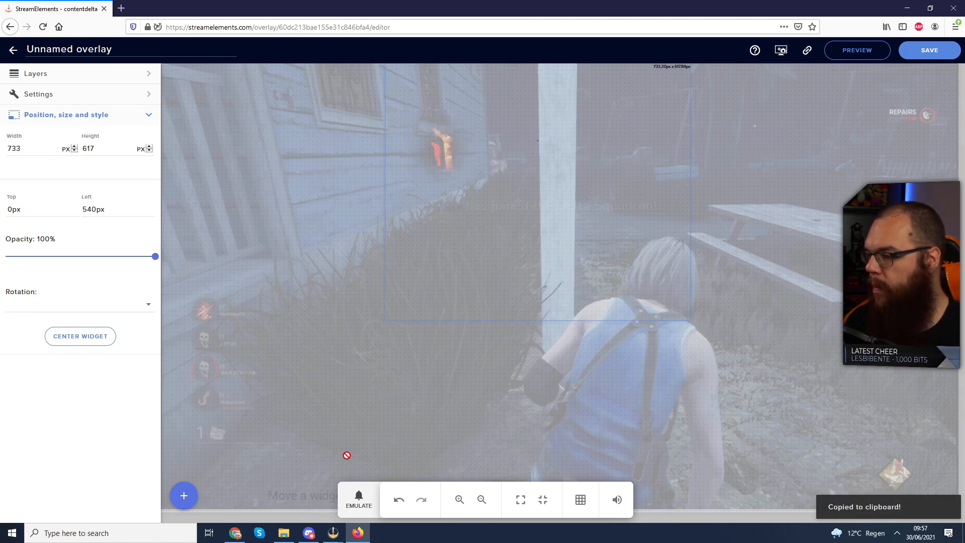
# - In OBS, create a new Browser source named 'Custom Alertbox'
pyautogui.moveTo(333, 532)
pyautogui.click(381, 503)
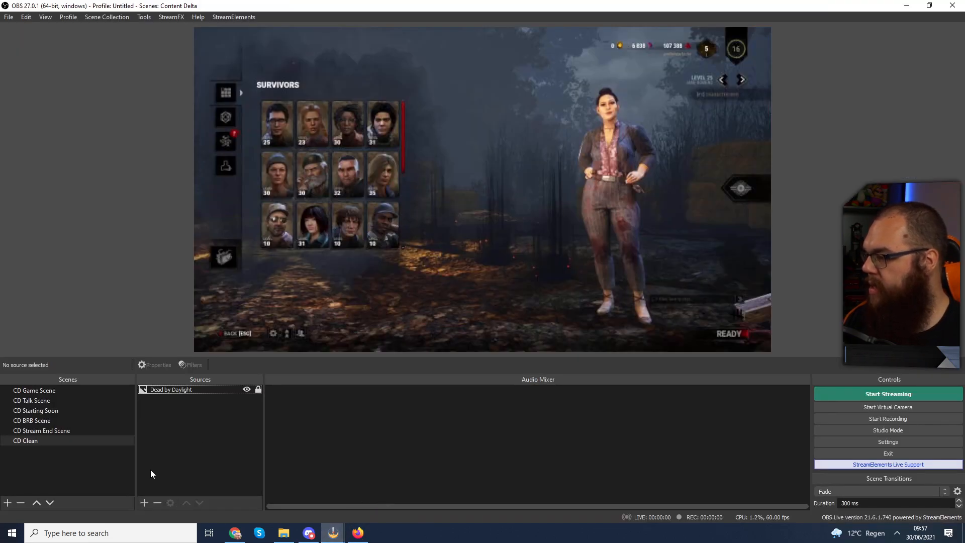
pyautogui.click(144, 501)
pyautogui.click(189, 323)
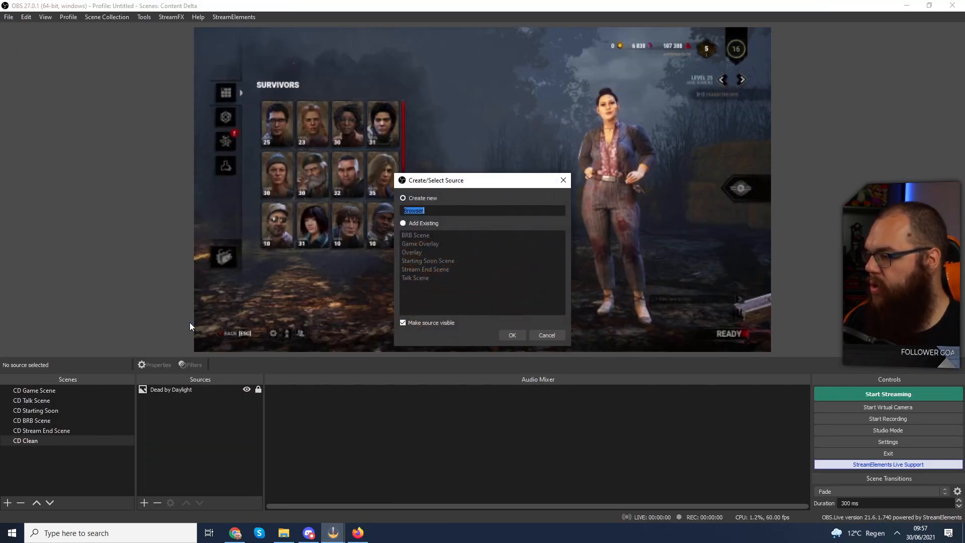
pyautogui.write('Custom ')
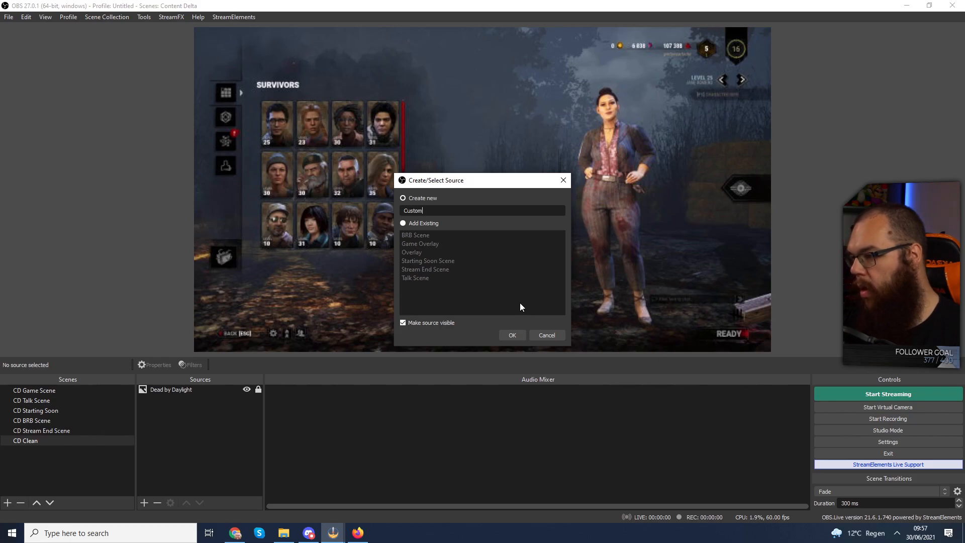
pyautogui.write('Alertbox')
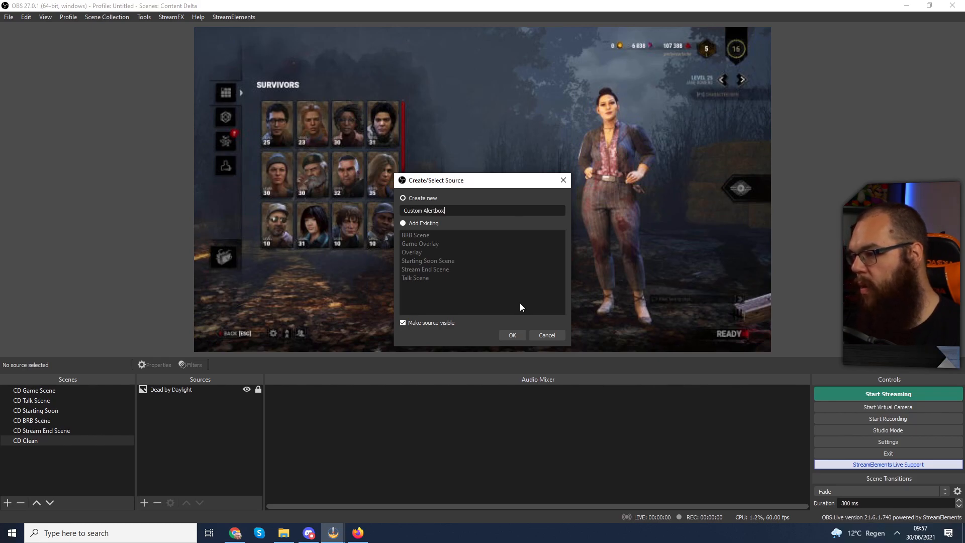
pyautogui.press('Return')
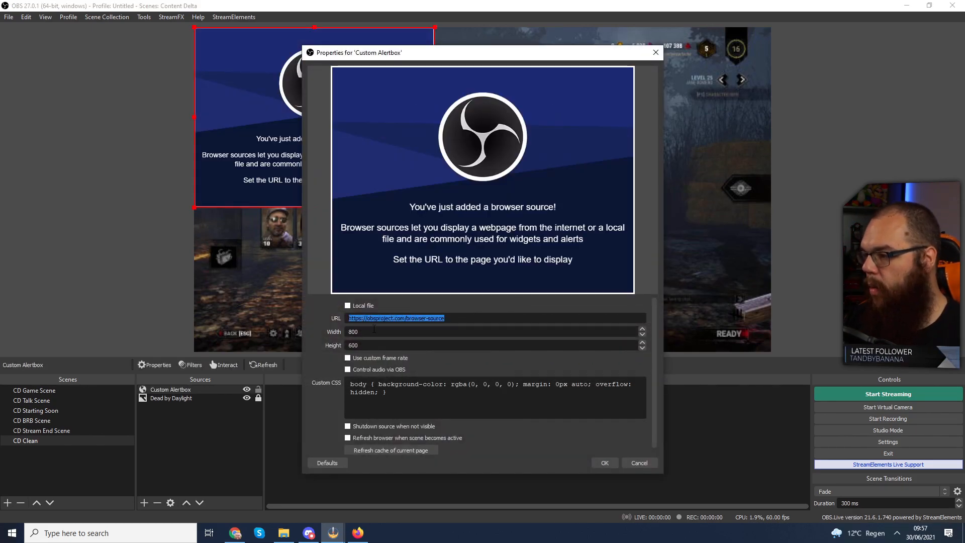
# - Paste the overlay URL into the browser source and size it 1920×1080
pyautogui.click(397, 346)
pyautogui.write('1920')
pyautogui.press('Tab')
pyautogui.write('1080')
pyautogui.click(605, 463)
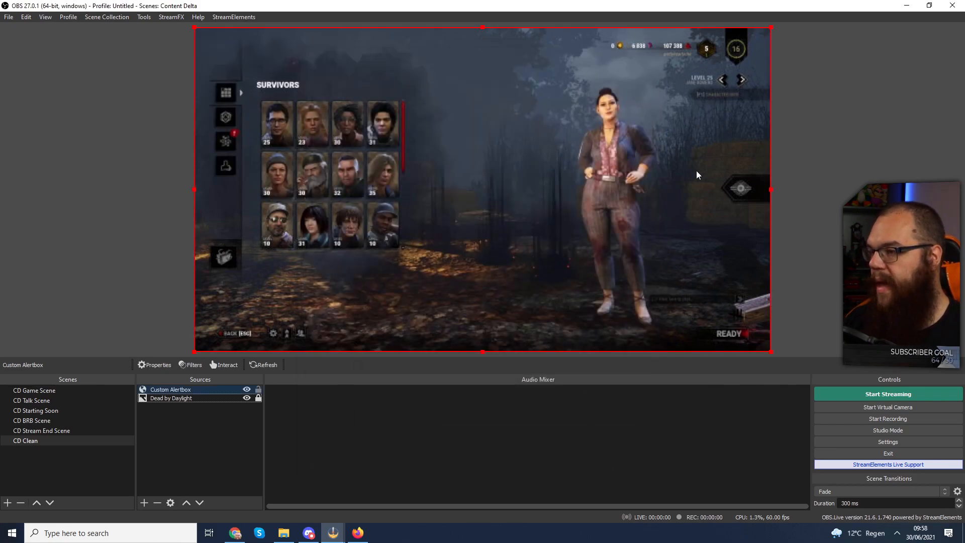
pyautogui.click(833, 153)
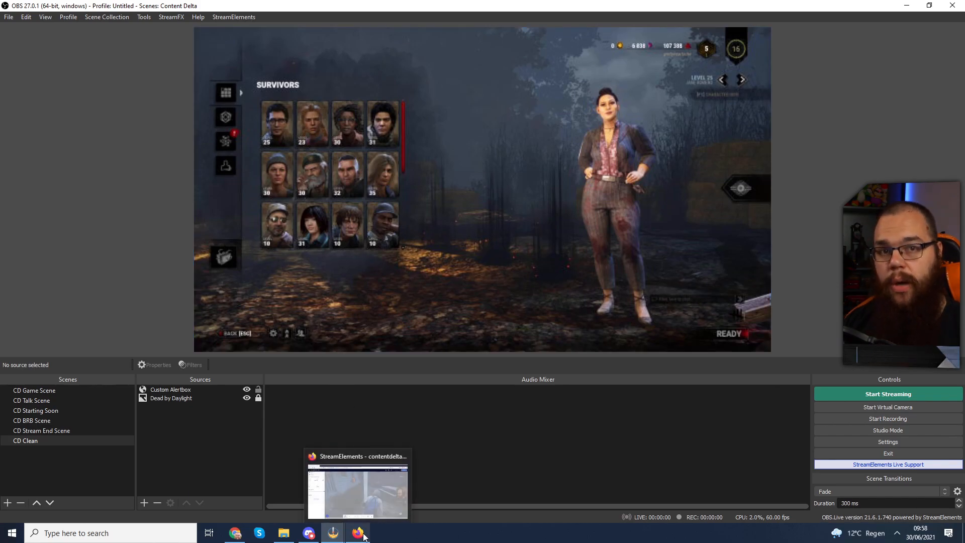
pyautogui.click(353, 475)
# - Emulate a Follower event, watch the test alert appear in OBS, then return to Firefox
pyautogui.click(359, 499)
pyautogui.click(380, 319)
pyautogui.moveTo(335, 534)
pyautogui.click(393, 488)
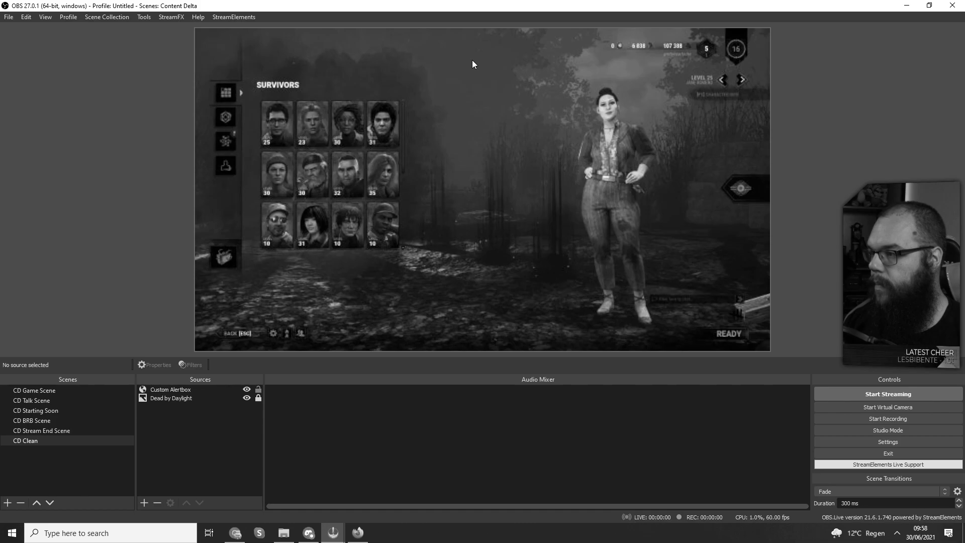
pyautogui.click(360, 534)
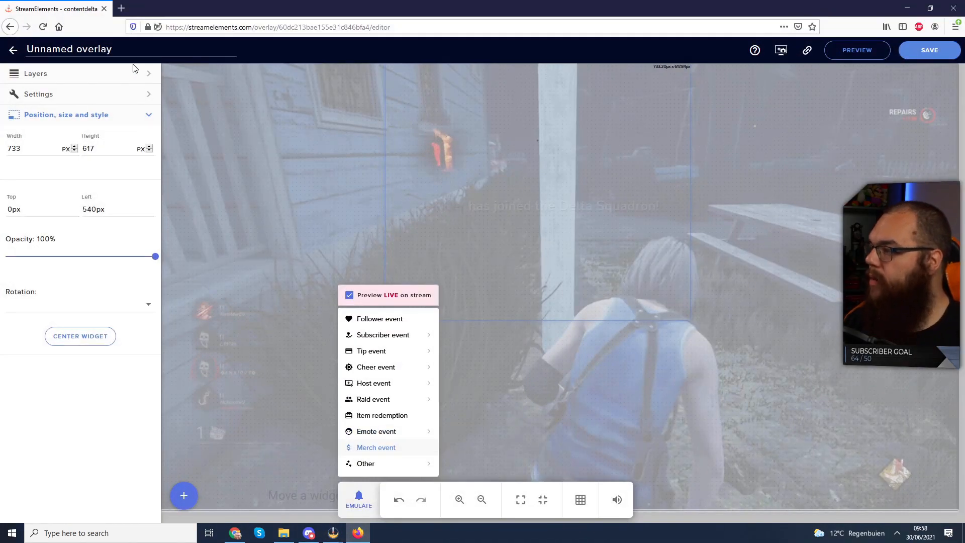
# - Rename the overlay to 'Alertbox' and save it
pyautogui.tripleClick(40, 49)
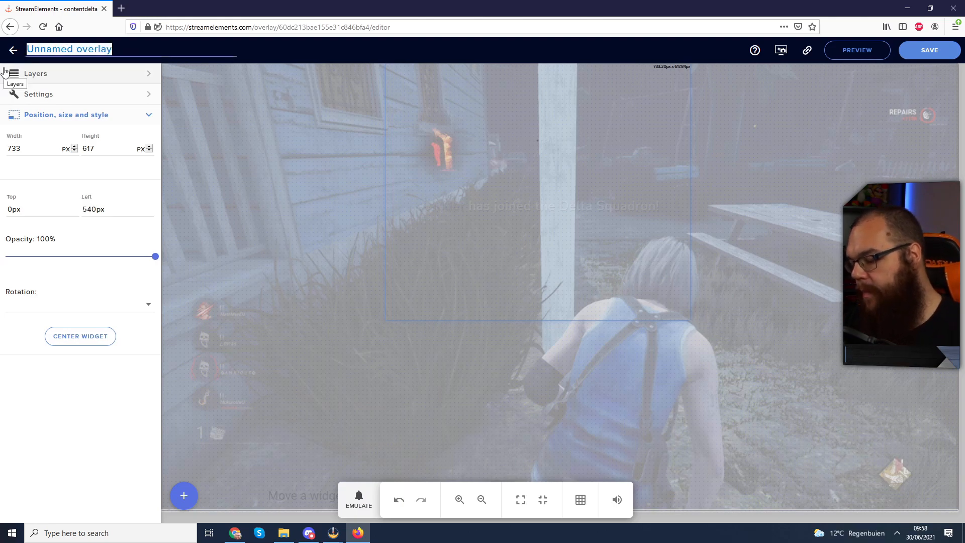
pyautogui.write('Alertbox')
pyautogui.click(920, 52)
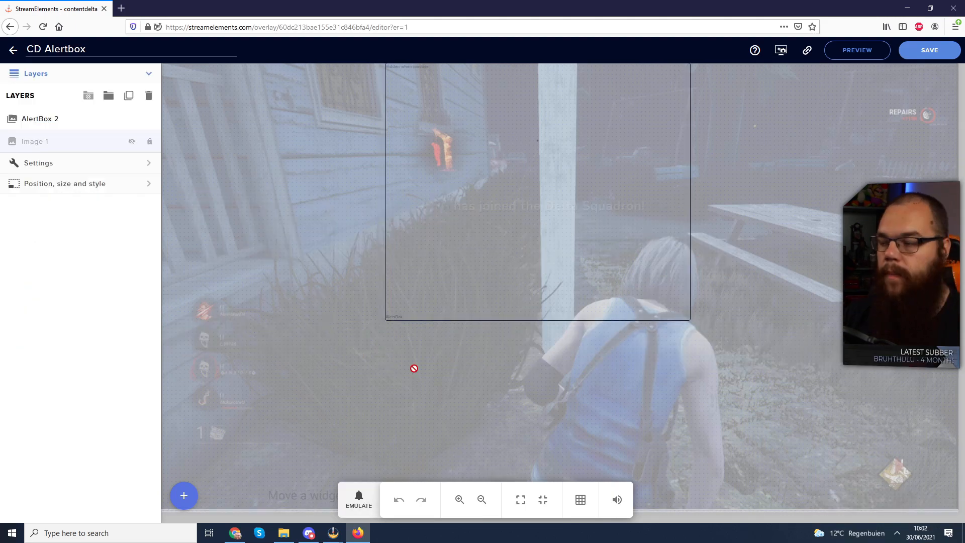
# - Emulate a Follower event, check the alert in OBS, then close the events list
pyautogui.click(360, 500)
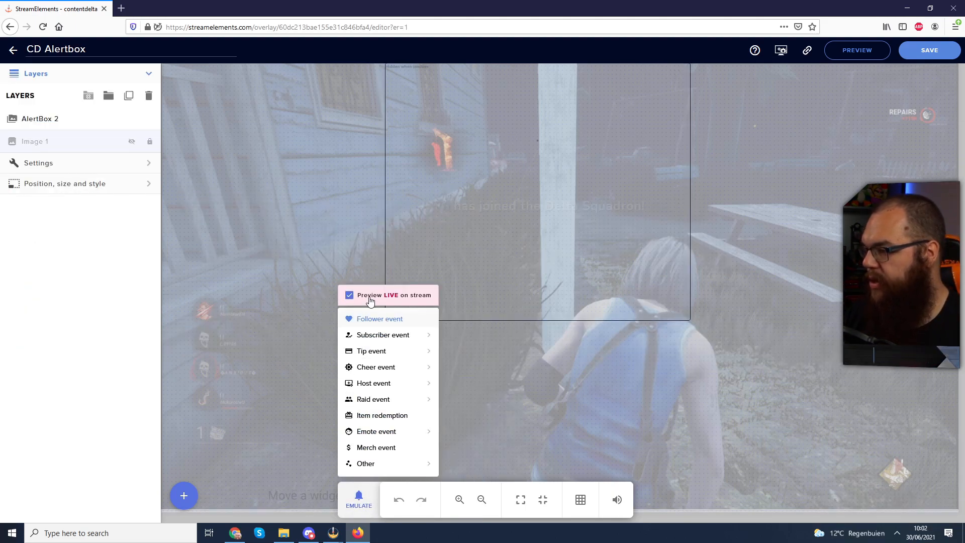
pyautogui.click(392, 319)
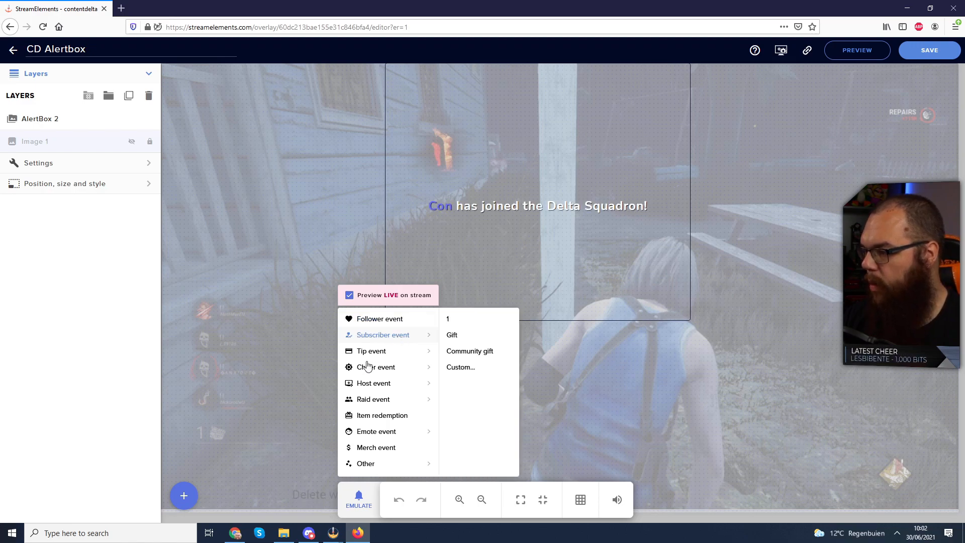
pyautogui.moveTo(333, 533)
pyautogui.click(372, 492)
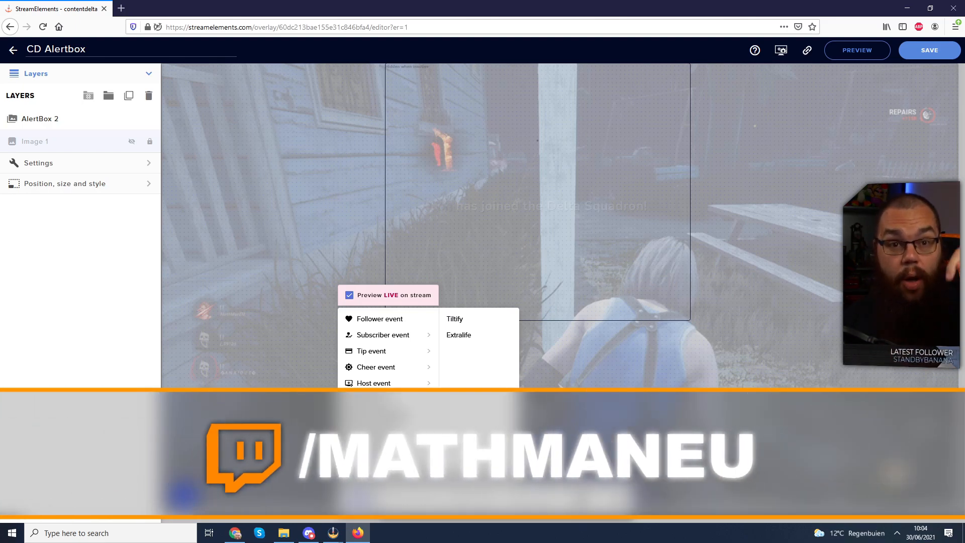
pyautogui.click(28, 318)
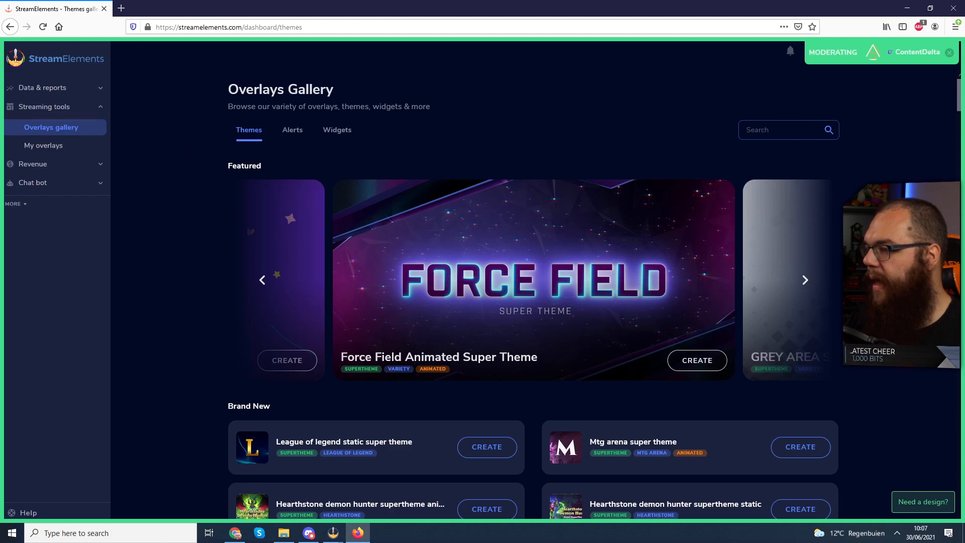
# - Create a new overlay from the Awesome shoutout widget in the gallery's Widgets tab
pyautogui.click(345, 135)
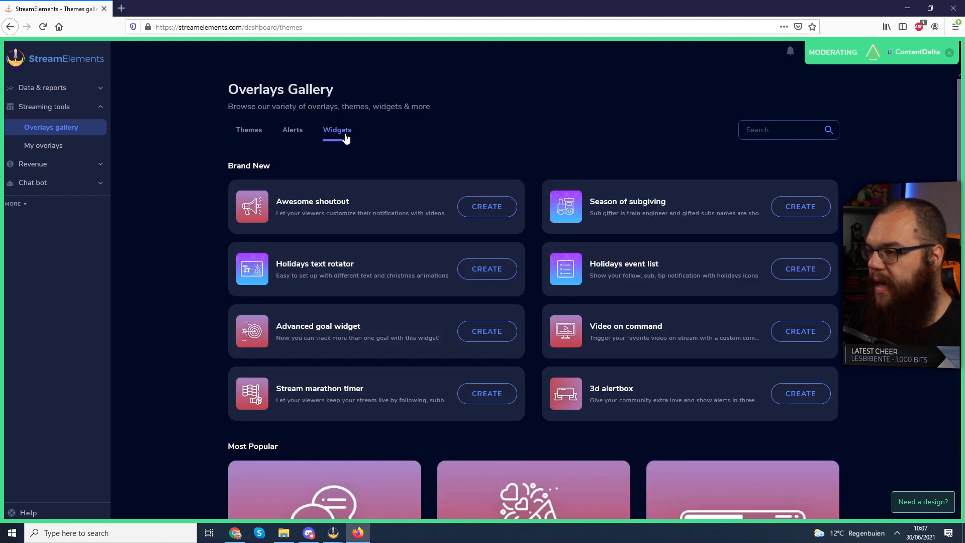
pyautogui.scroll(-1, 519, 116)
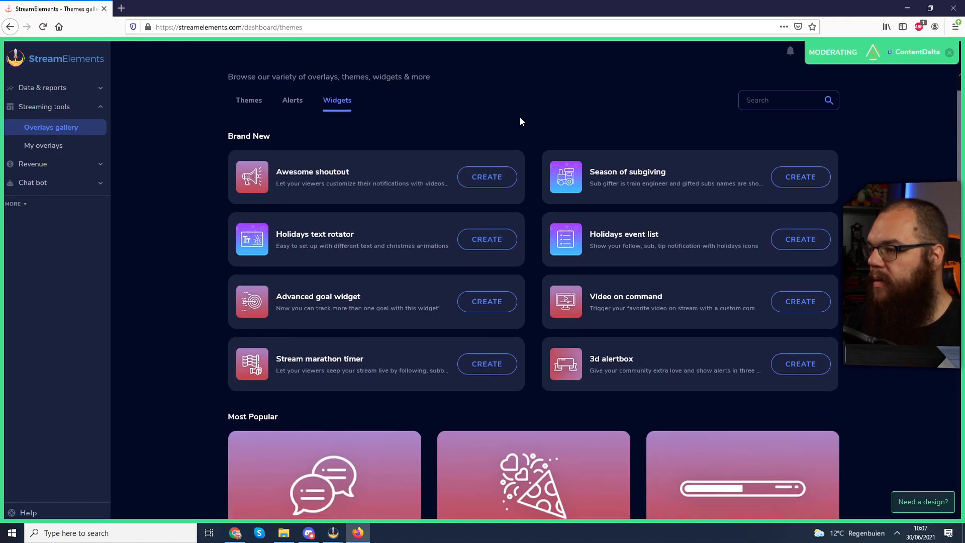
pyautogui.scroll(-3, 523, 121)
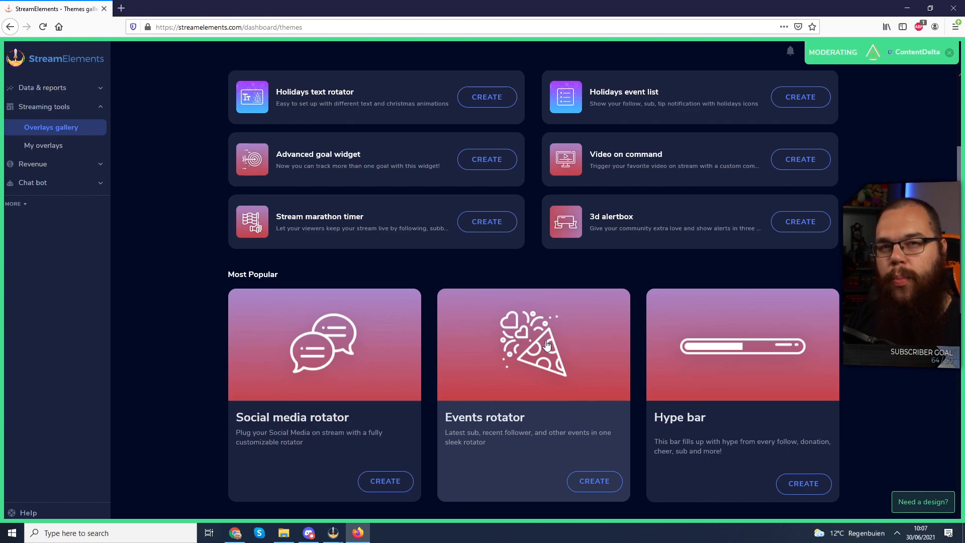
pyautogui.scroll(3, 546, 344)
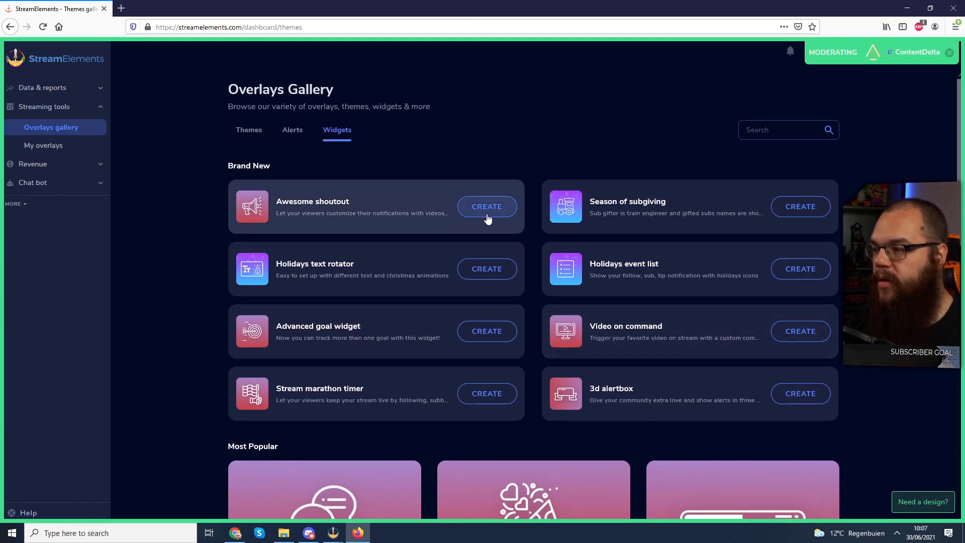
pyautogui.click(486, 212)
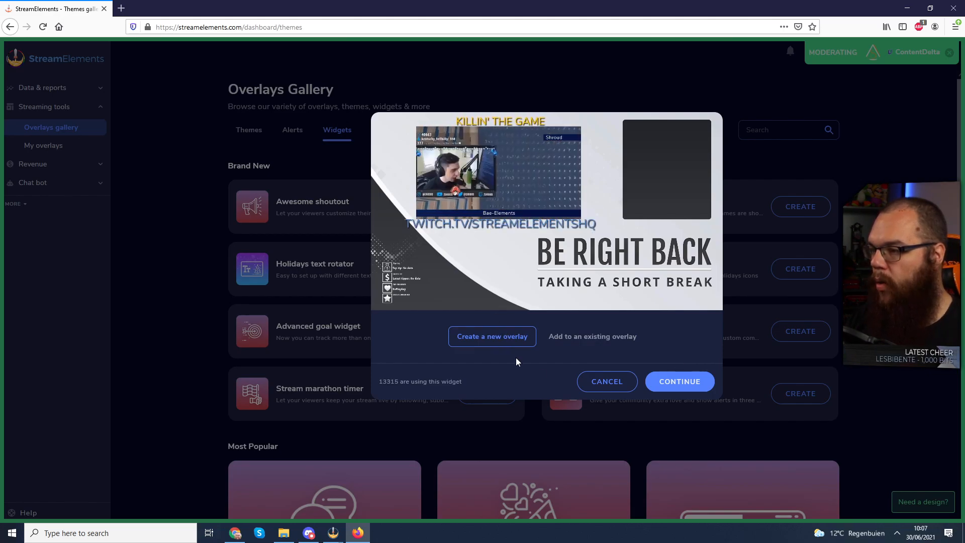
pyautogui.click(682, 383)
pyautogui.click(683, 384)
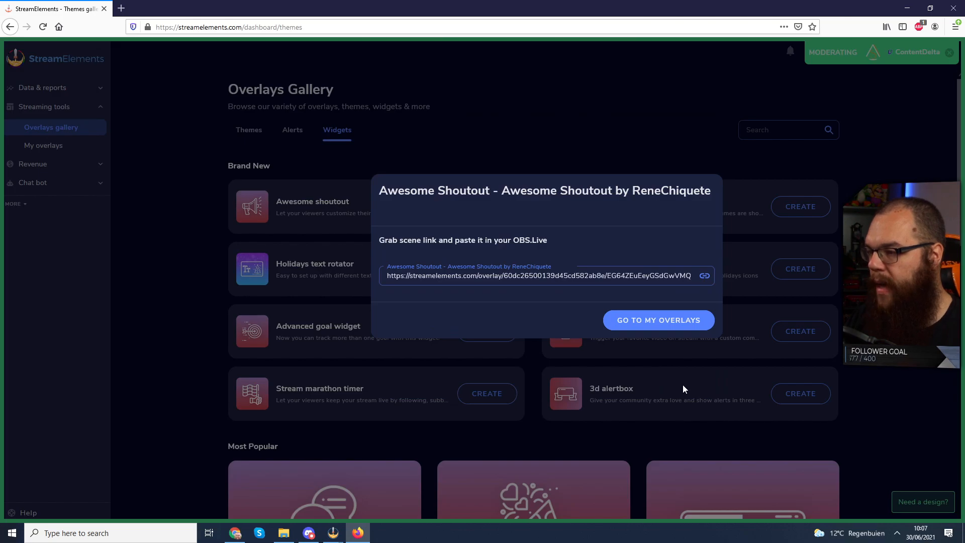
# - Open the new Awesome Shoutout overlay for editing from My Overlays
pyautogui.click(659, 320)
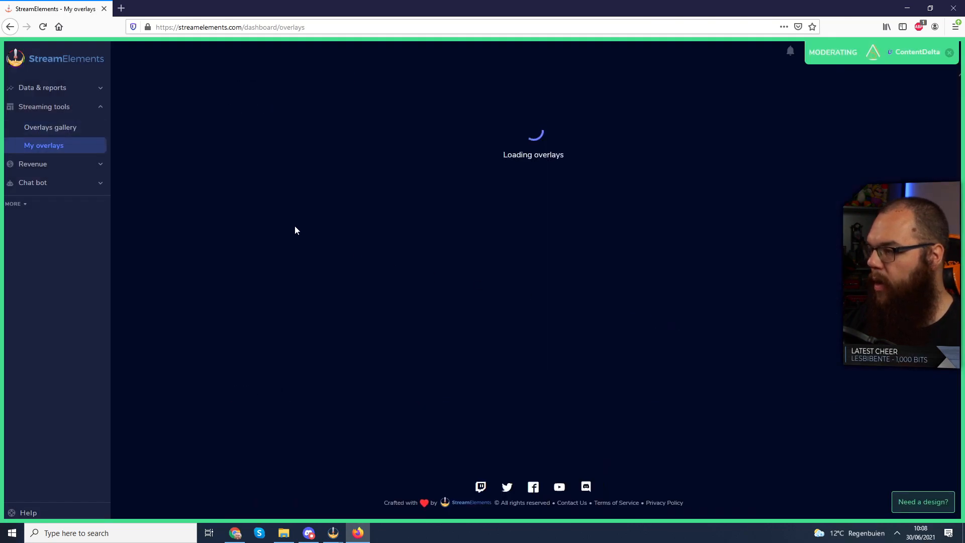
pyautogui.scroll(-3, 367, 234)
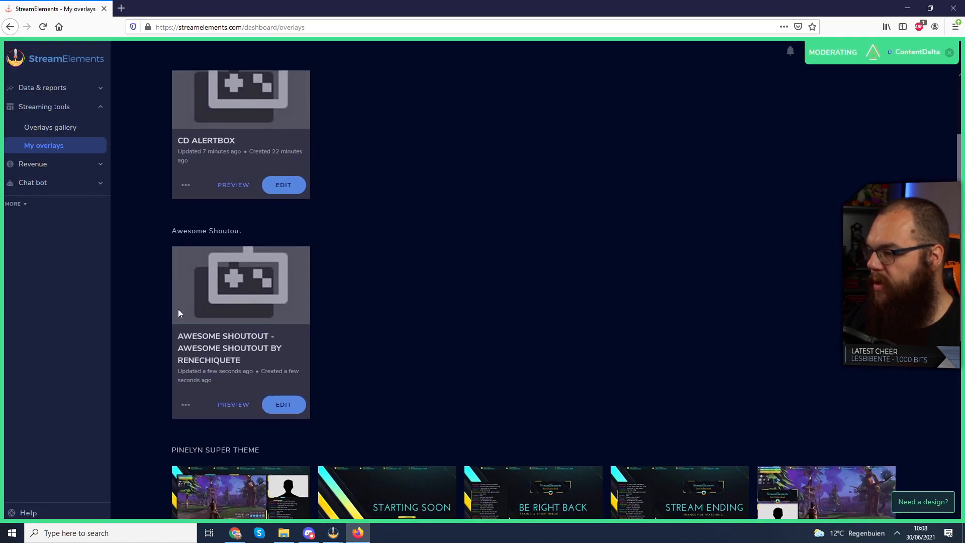
pyautogui.click(283, 404)
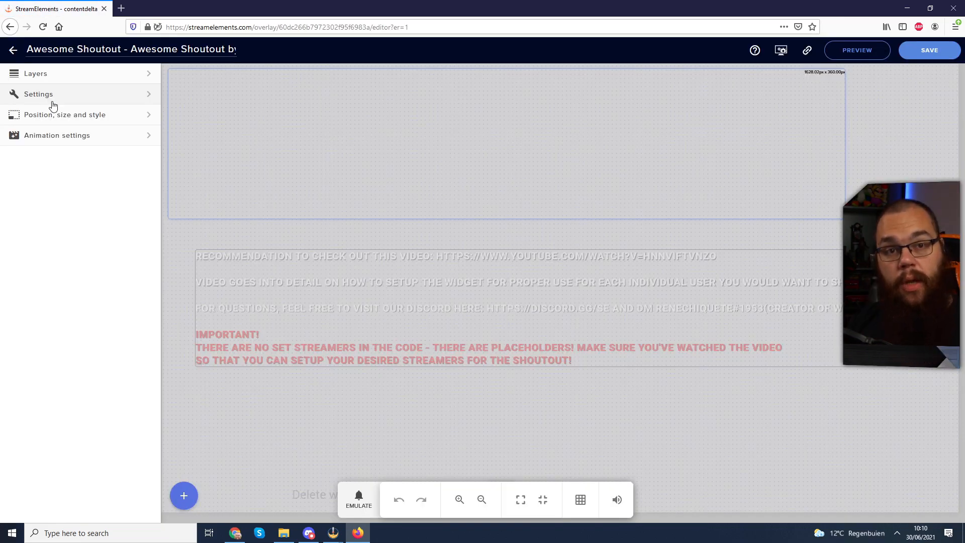
# - Change the General Config notification duration from 6800 to 7, keeping the !so shoutout command
pyautogui.click(52, 100)
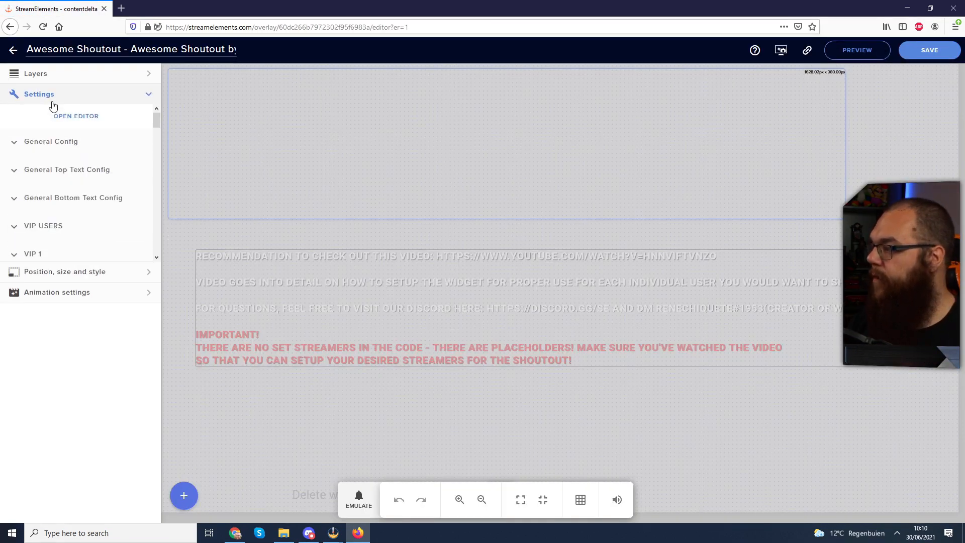
pyautogui.click(15, 145)
pyautogui.doubleClick(41, 179)
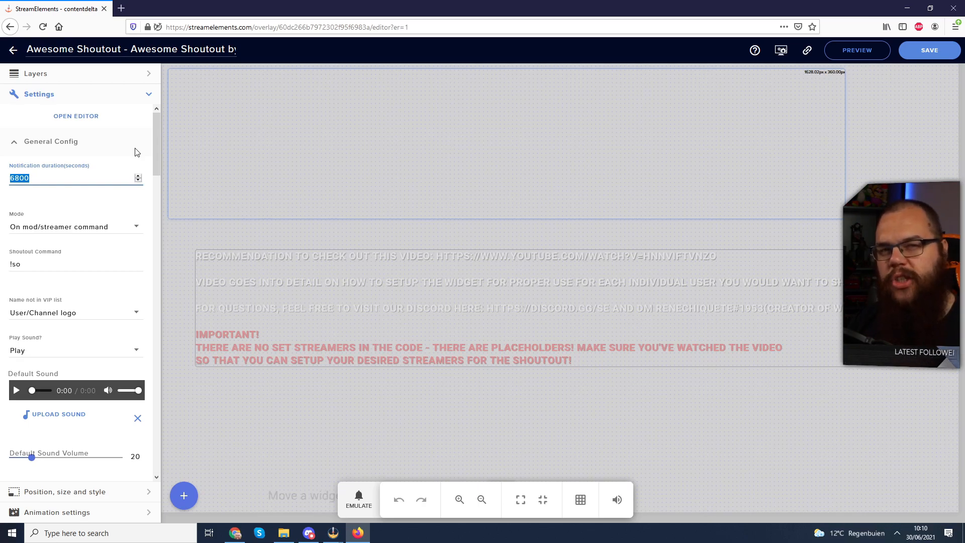
pyautogui.write('7')
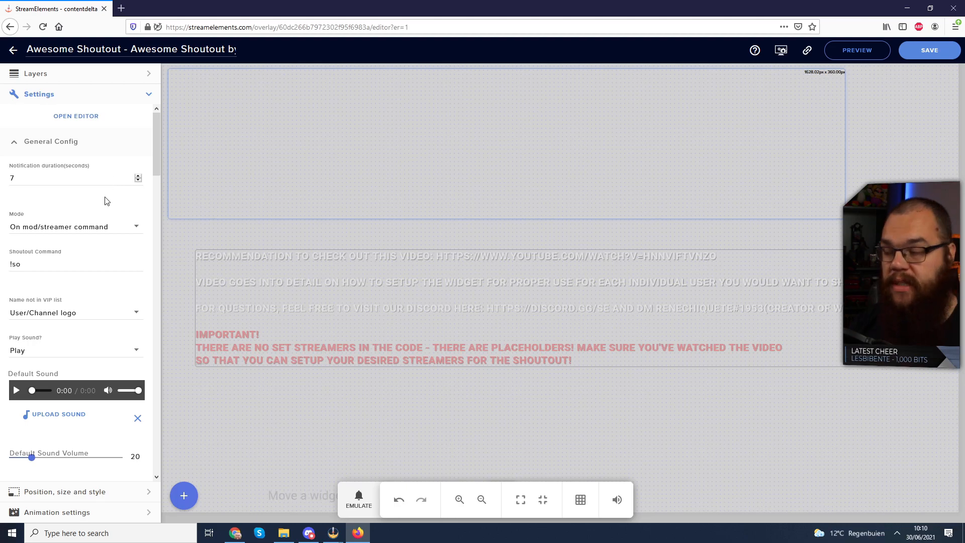
pyautogui.moveTo(35, 264); pyautogui.dragTo(10, 254)
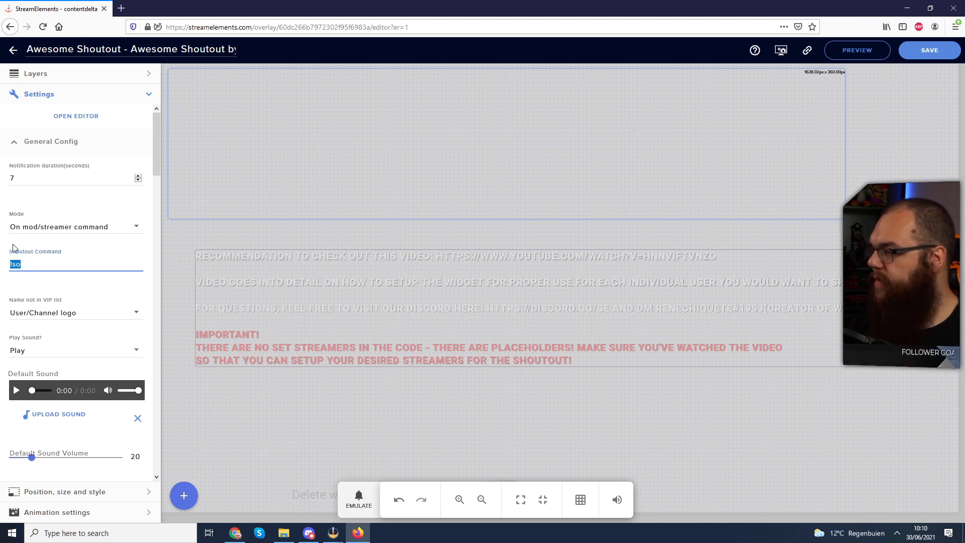
pyautogui.click(78, 209)
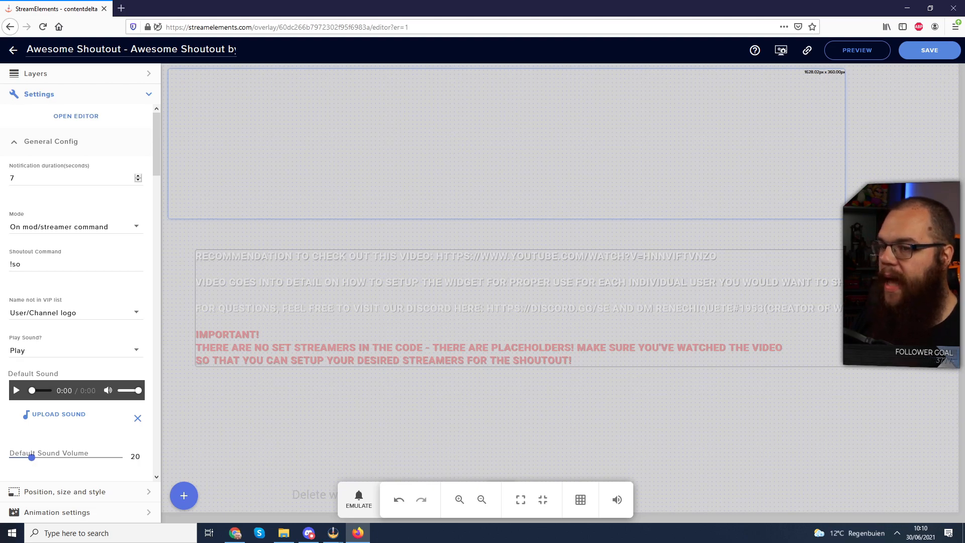
pyautogui.hotkey('alt', 'Tab')
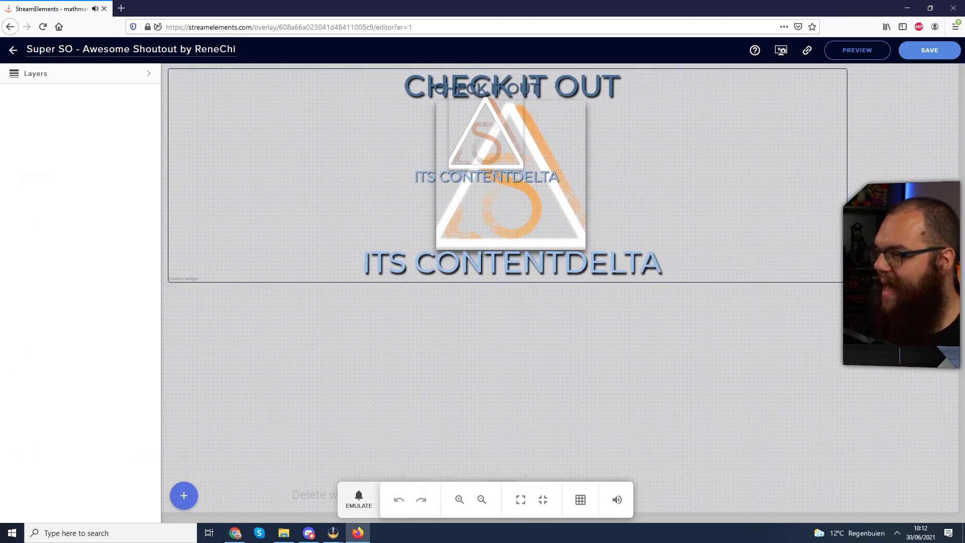
# - Select the AwesomeShoutout layer in the Layers panel and expand its General Config settings
pyautogui.click(69, 77)
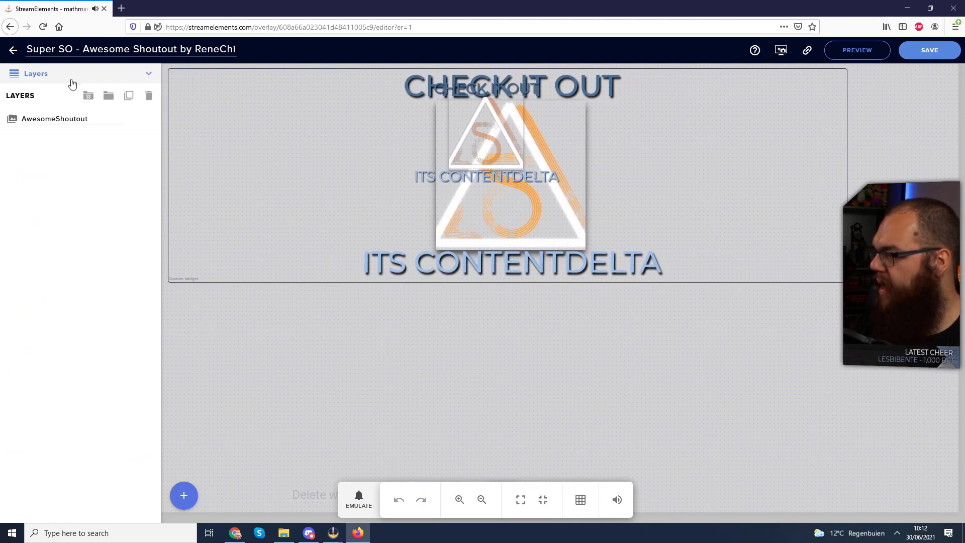
pyautogui.click(65, 129)
pyautogui.click(44, 140)
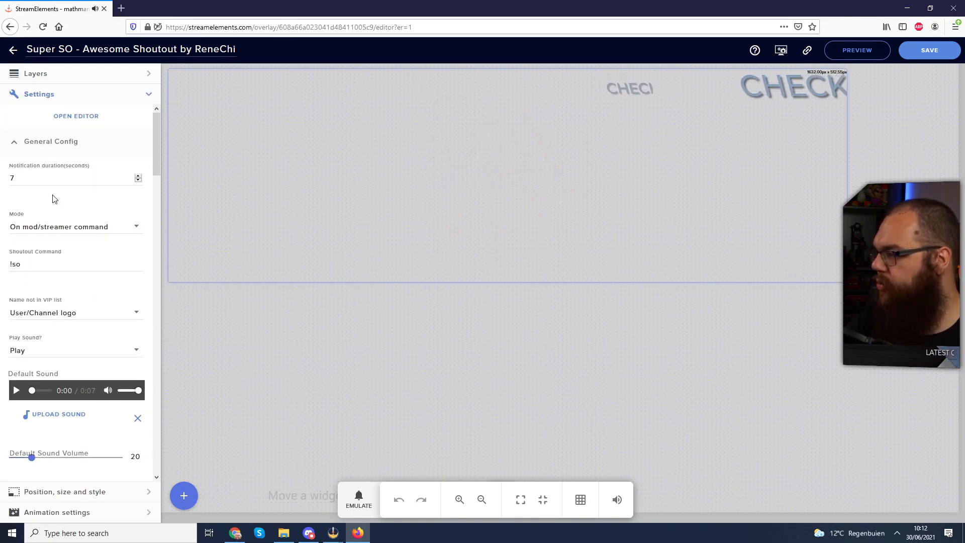